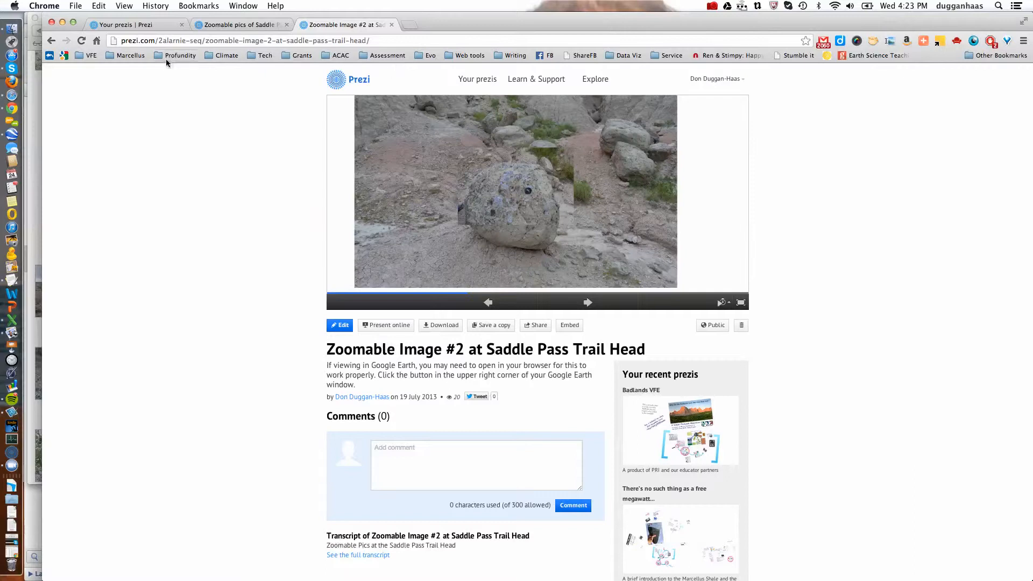
Create a blank prezi from the list of your prezis and delete its default circular title frame.
{"action": "left_click", "coordinate": [146, 26]}
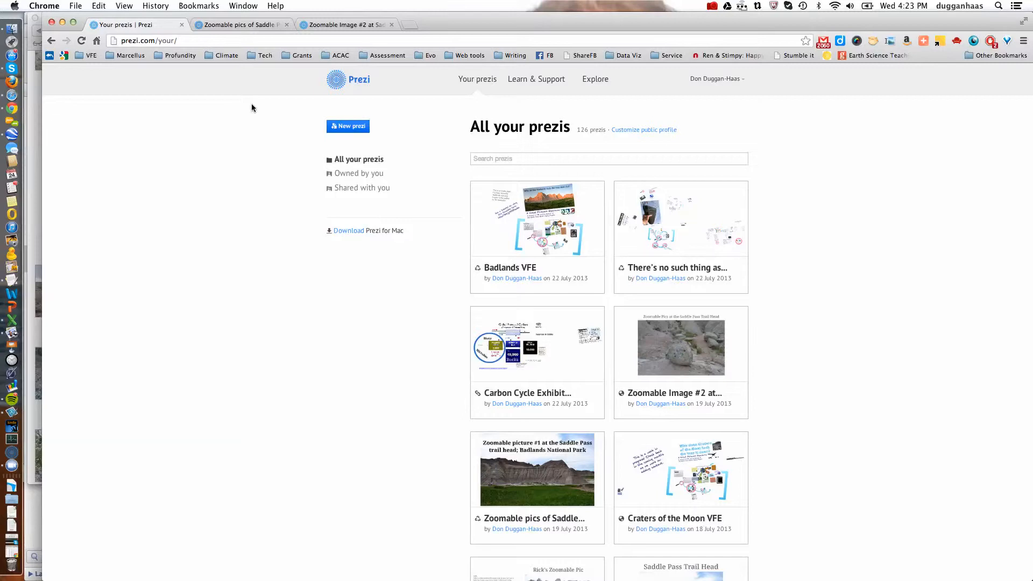
{"action": "left_click", "coordinate": [342, 127]}
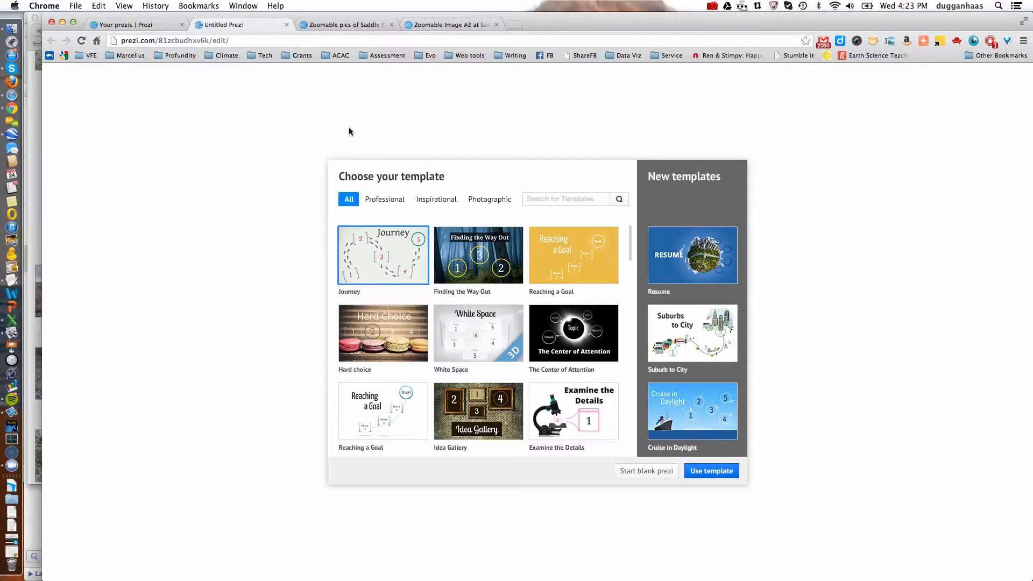
{"action": "left_click", "coordinate": [640, 472]}
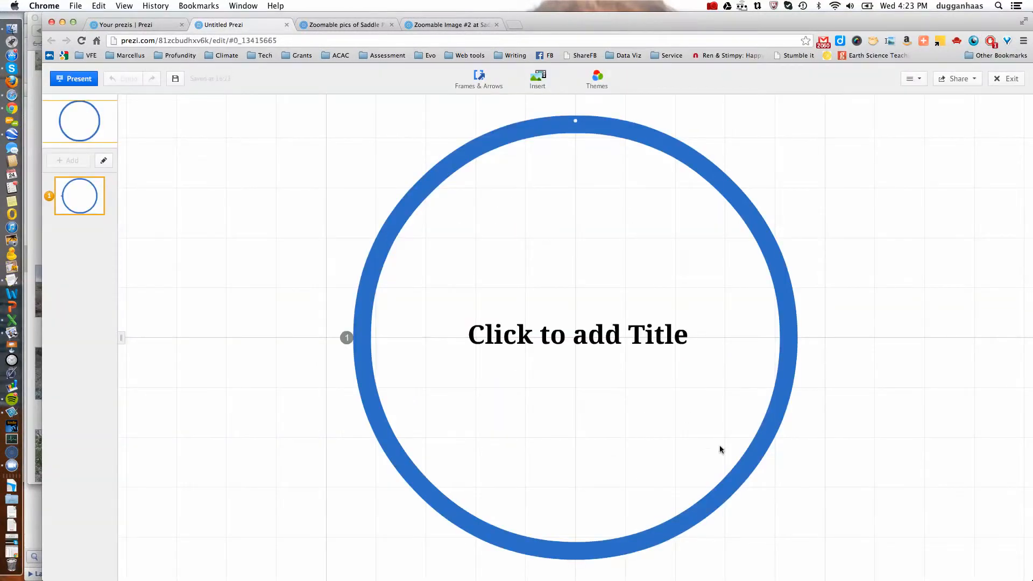
{"action": "left_click", "coordinate": [742, 476]}
{"action": "key", "text": "Delete"}
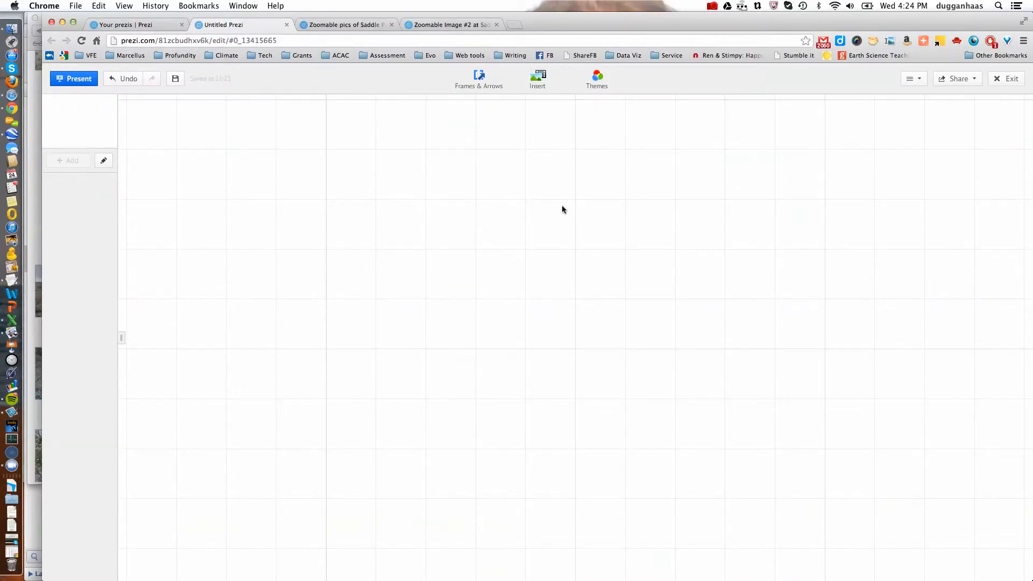
Insert the image DSC_0031.jpg from the computer's Zoomable pics folder, choosing to resize it for upload.
{"action": "left_click", "coordinate": [540, 81]}
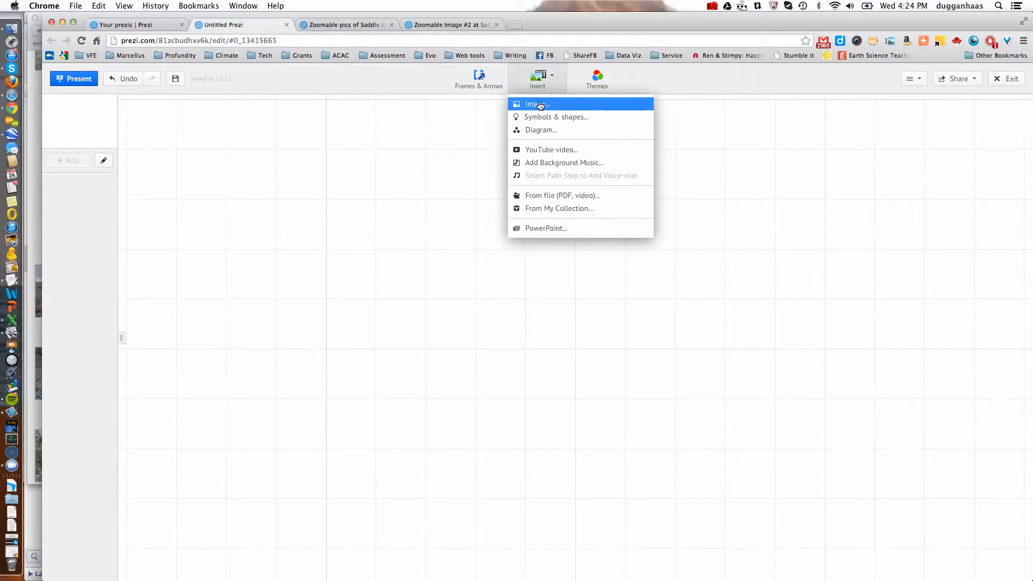
{"action": "left_click", "coordinate": [540, 106]}
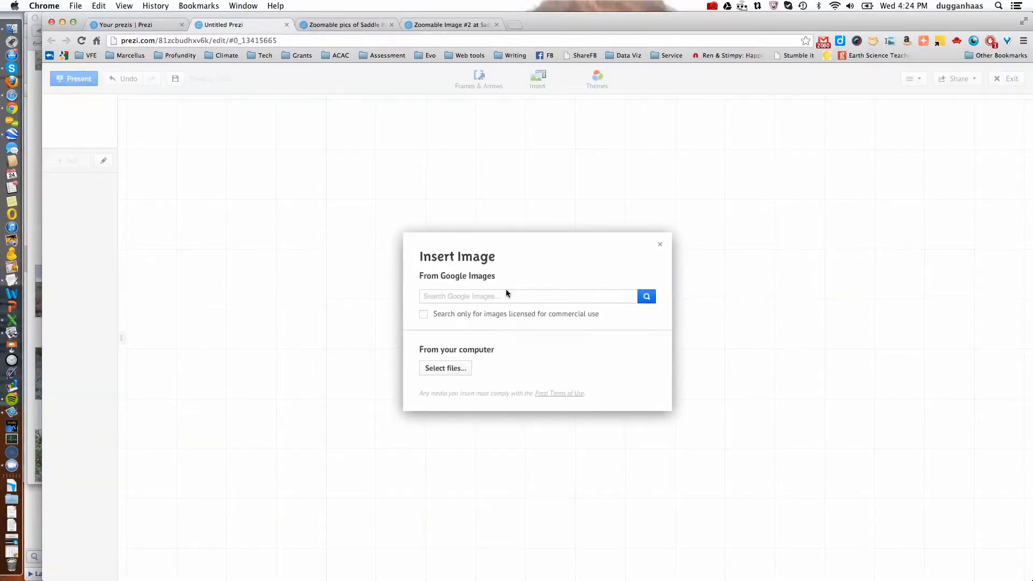
{"action": "left_click", "coordinate": [445, 368]}
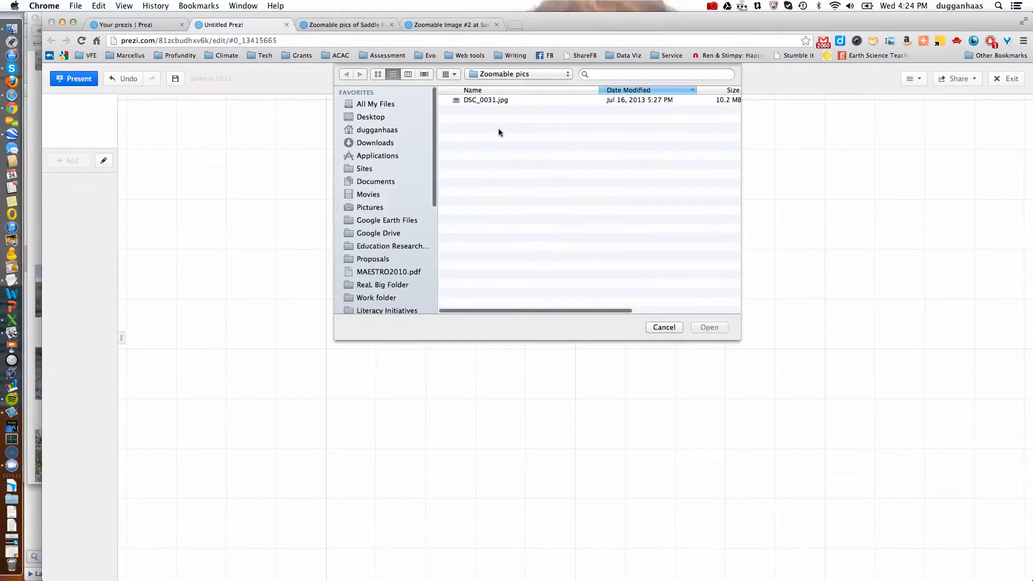
{"action": "left_click", "coordinate": [482, 101]}
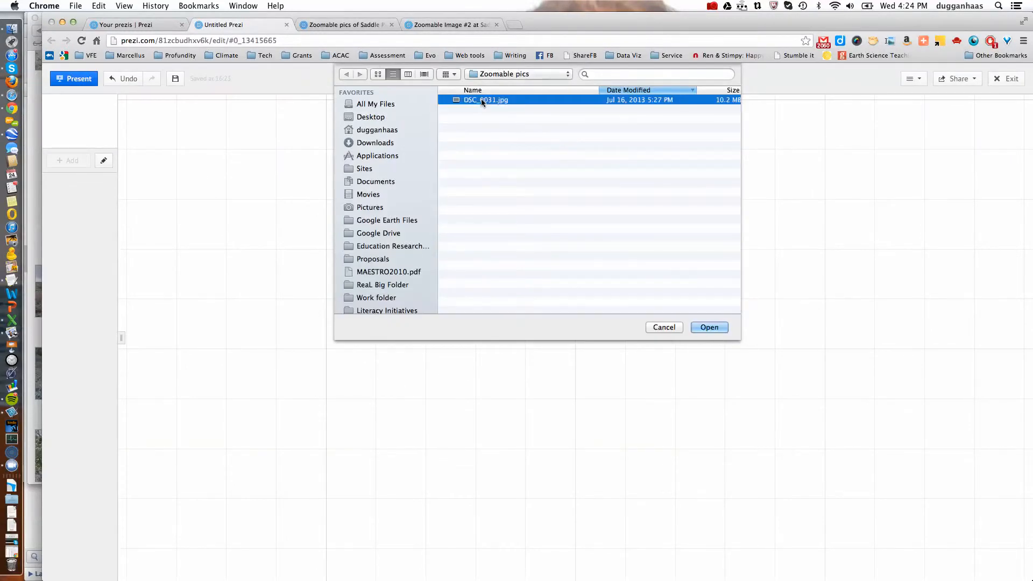
{"action": "left_click", "coordinate": [706, 327]}
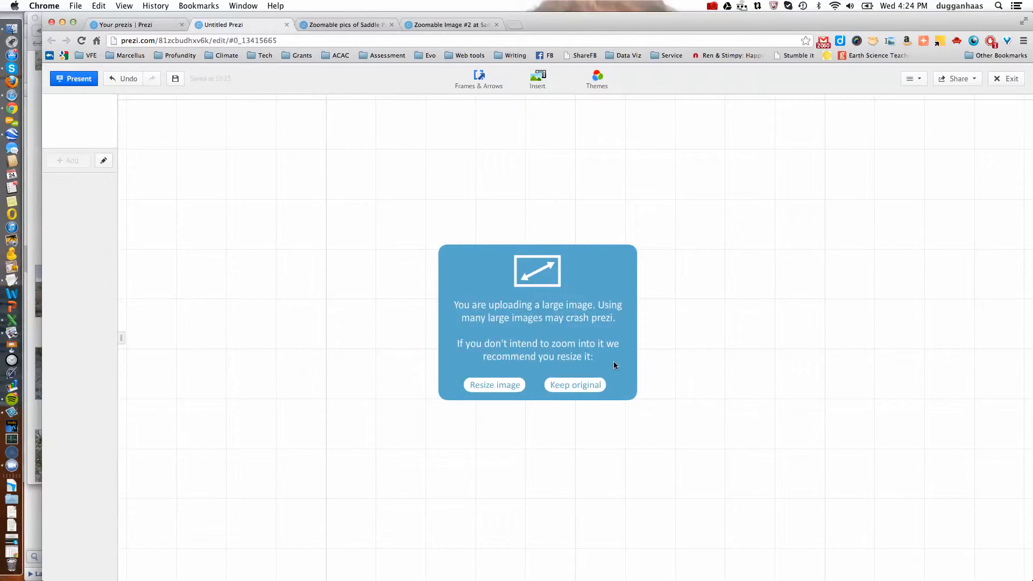
{"action": "left_click", "coordinate": [490, 386]}
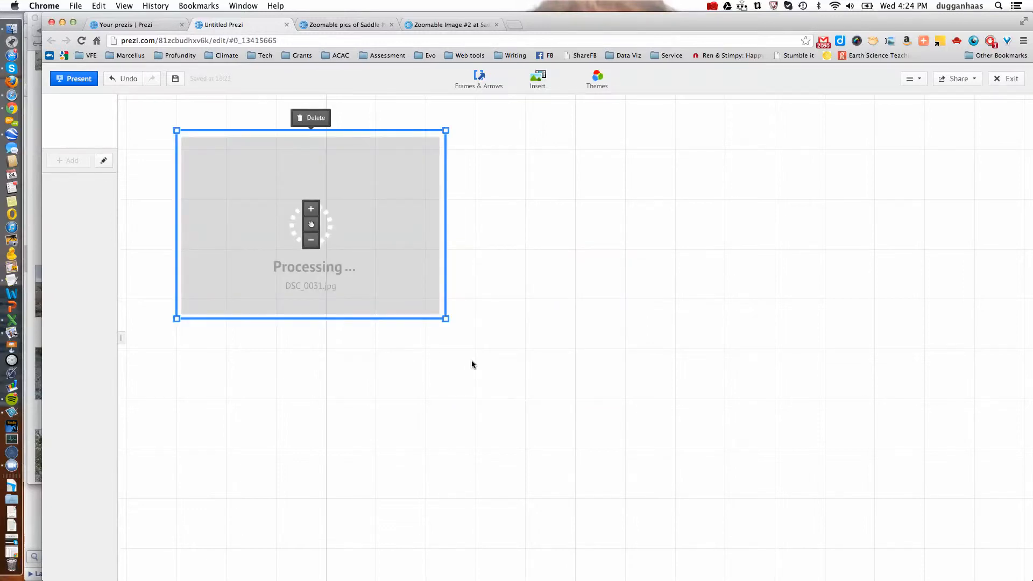
Enlarge the DSC_0031.jpg photo and move it to the middle of the canvas, then bring its central boulder into close view.
{"action": "left_click_drag", "start_coordinate": [450, 321], "coordinate": [623, 425]}
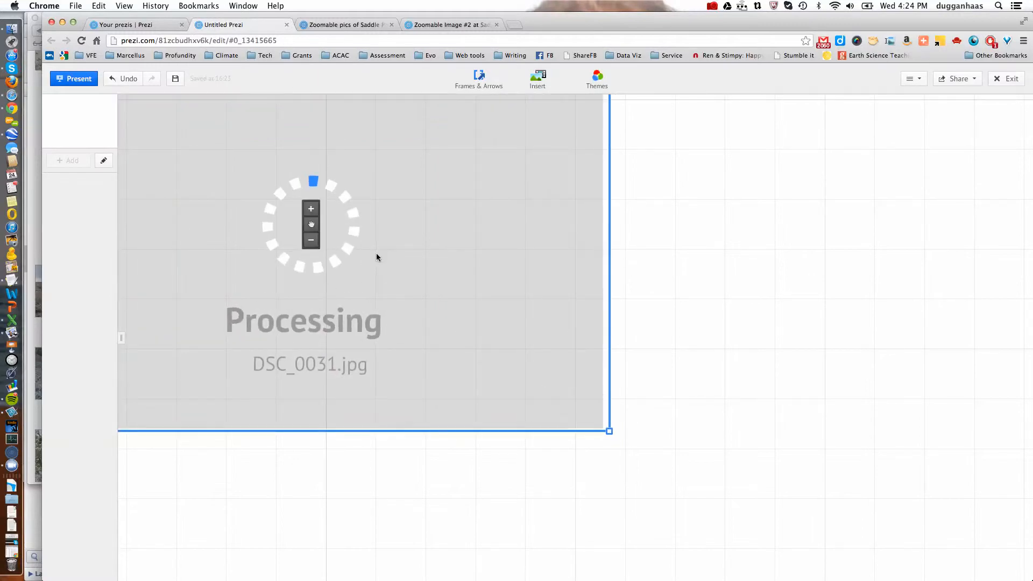
{"action": "left_click_drag", "start_coordinate": [317, 229], "coordinate": [516, 318]}
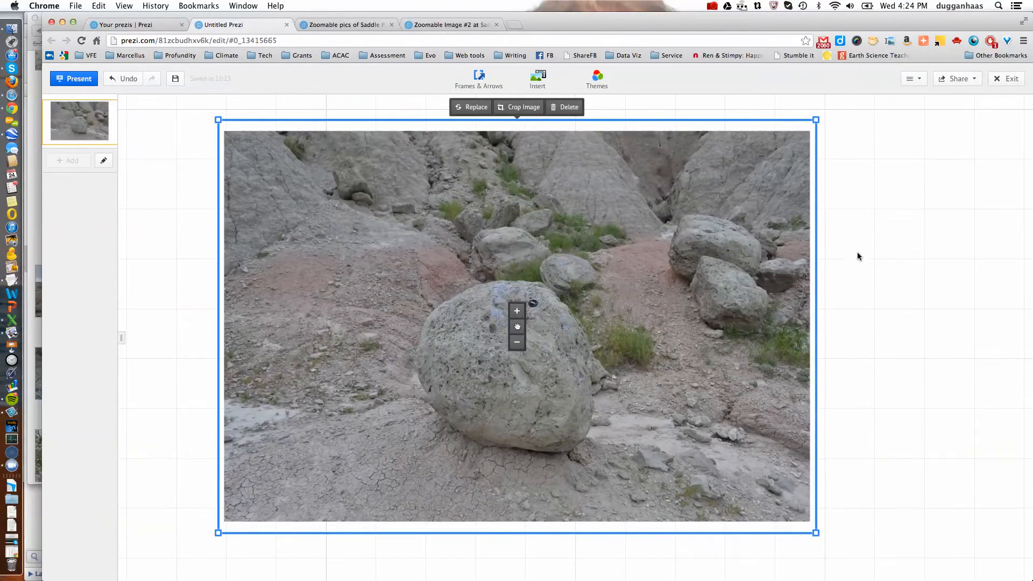
{"action": "left_click", "coordinate": [908, 289]}
{"action": "left_click", "coordinate": [596, 316]}
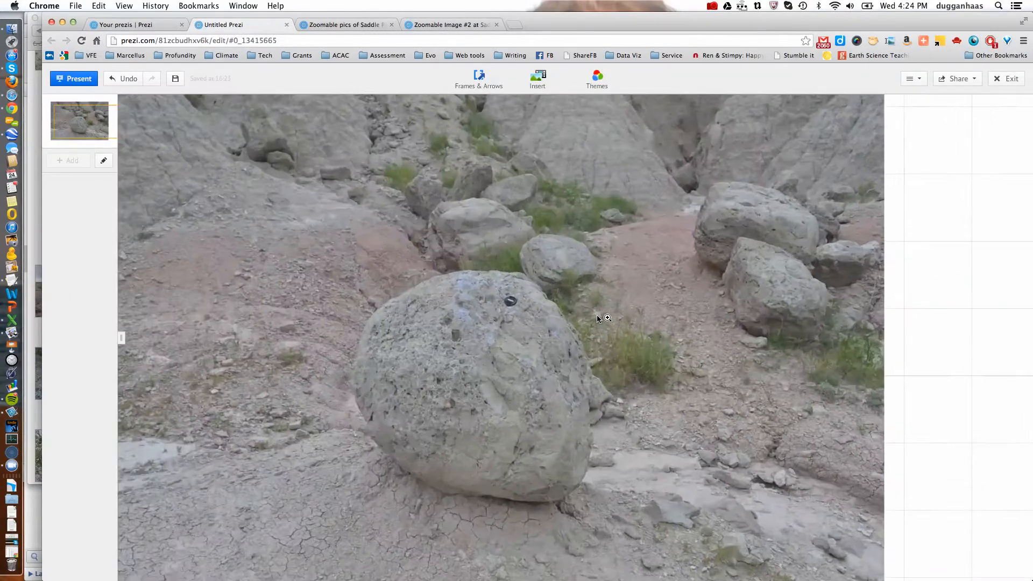
{"action": "scroll", "coordinate": [597, 316], "scroll_direction": "up", "scroll_amount": 5}
{"action": "left_click_drag", "start_coordinate": [476, 335], "coordinate": [591, 338]}
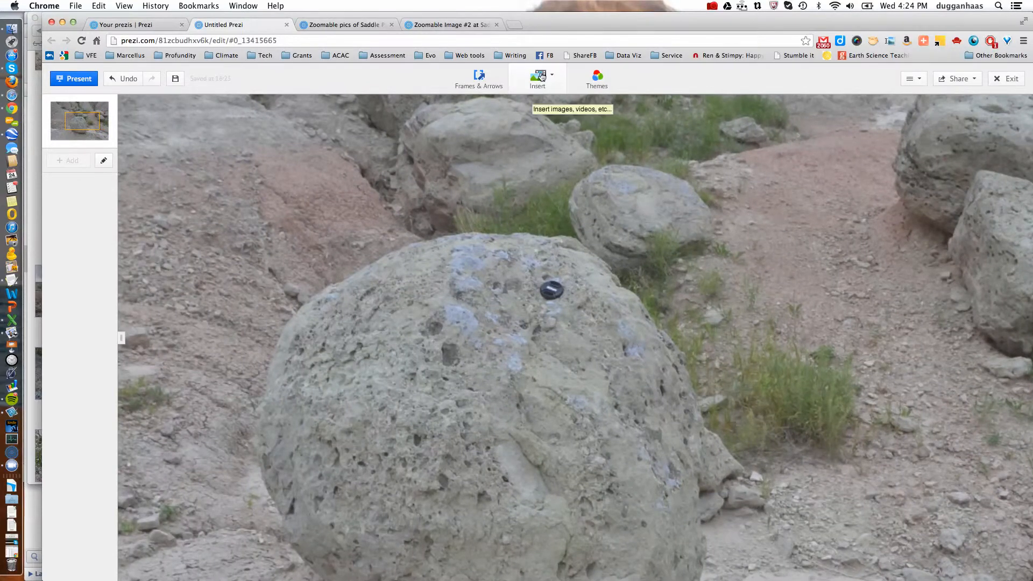
Switch to the Picasa album in Safari and copy the image address of the boulder close-up with the small lens cap.
{"action": "left_click", "coordinate": [12, 97]}
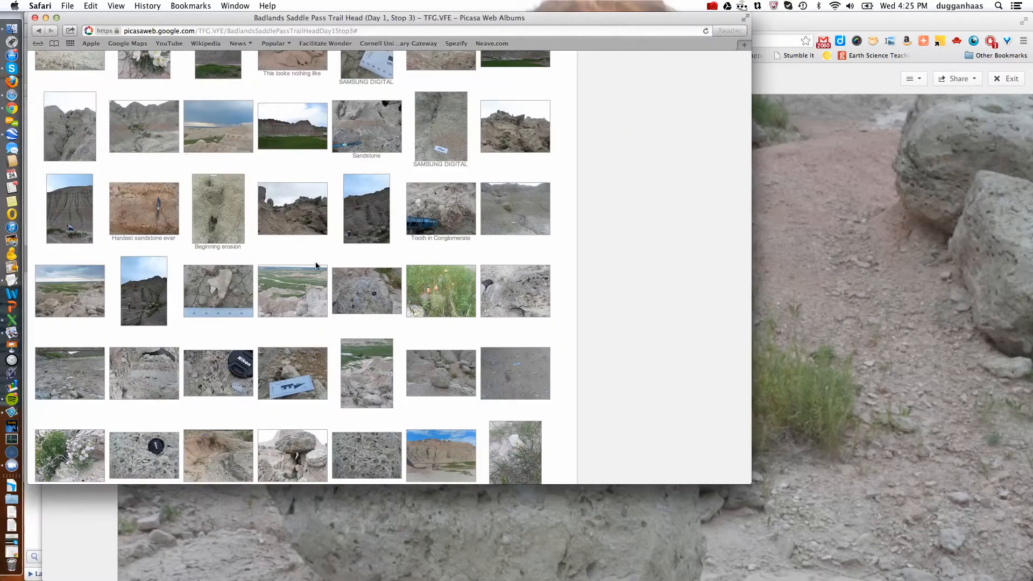
{"action": "left_click", "coordinate": [370, 295]}
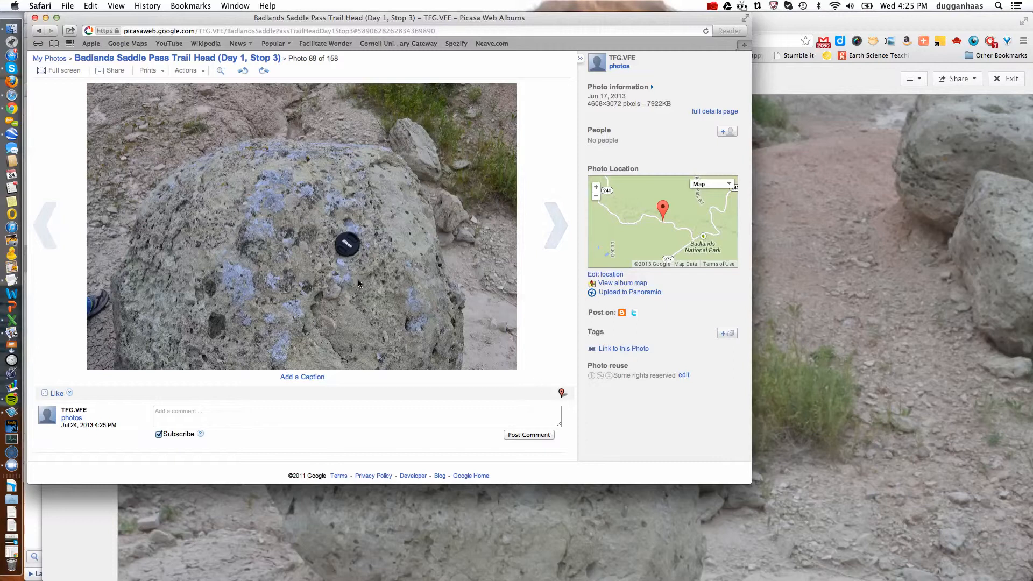
{"action": "right_click", "coordinate": [350, 284]}
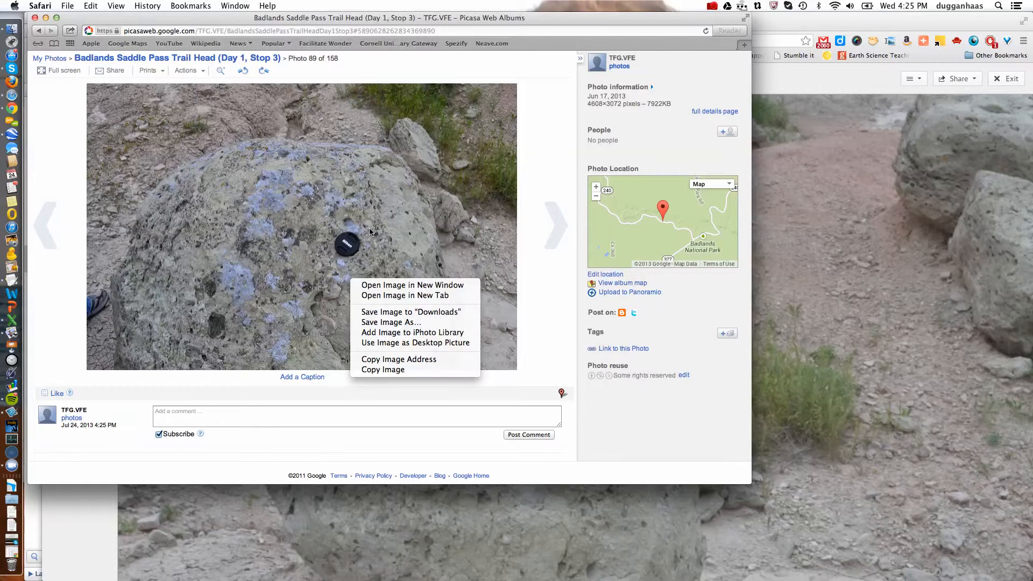
{"action": "left_click", "coordinate": [421, 359]}
Switch back to the prezi in Chrome and insert the boulder close-up using its copied image address.
{"action": "key", "text": "cmd+Tab"}
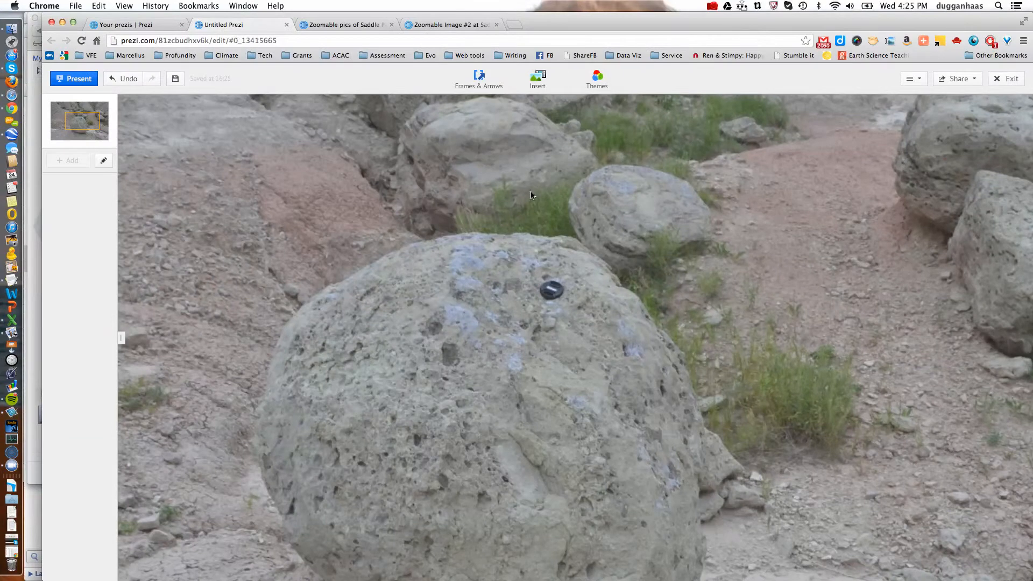
{"action": "left_click", "coordinate": [540, 90]}
{"action": "left_click", "coordinate": [536, 104]}
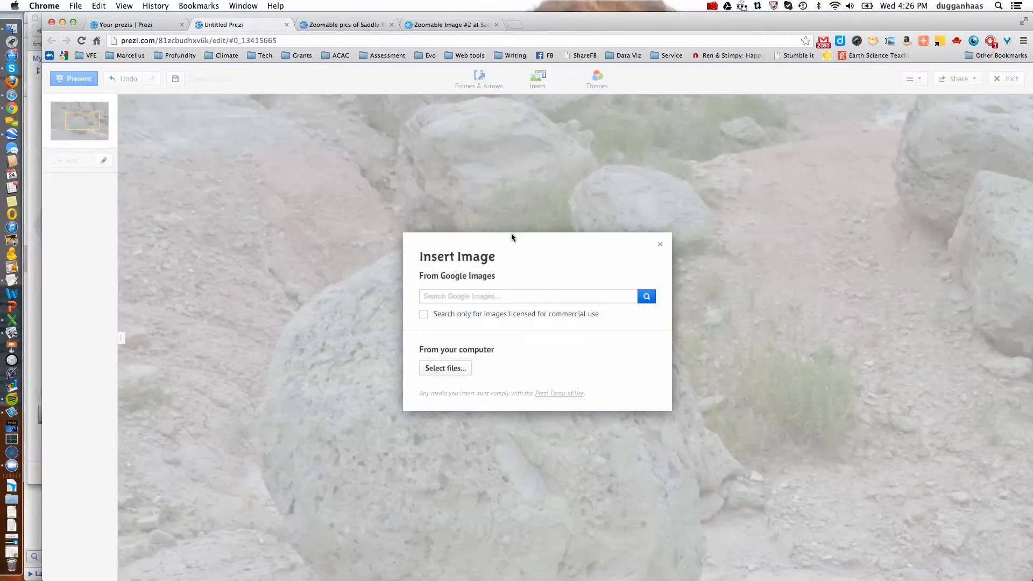
{"action": "left_click", "coordinate": [472, 297]}
{"action": "key", "text": "super+v"}
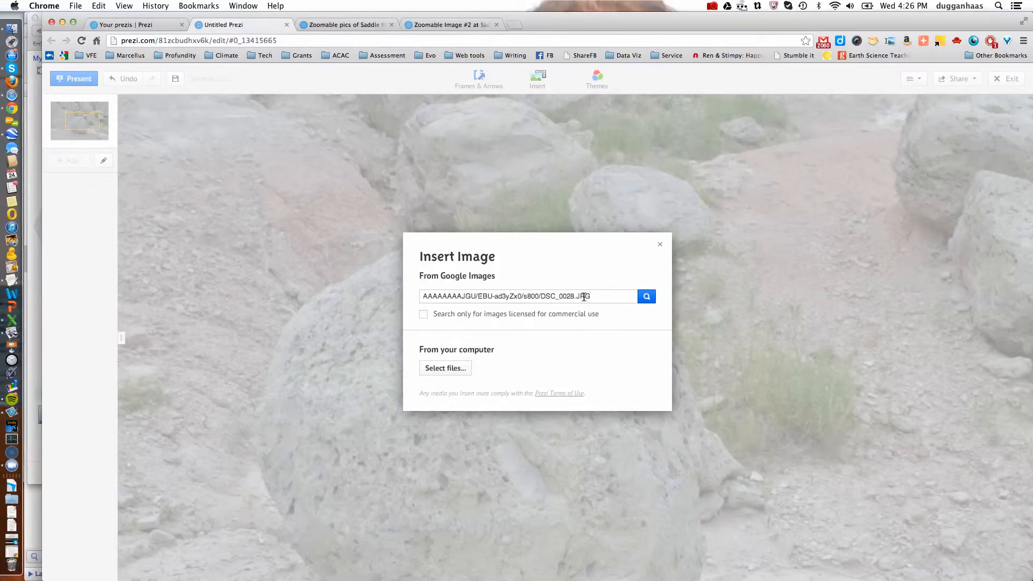
{"action": "left_click", "coordinate": [646, 297]}
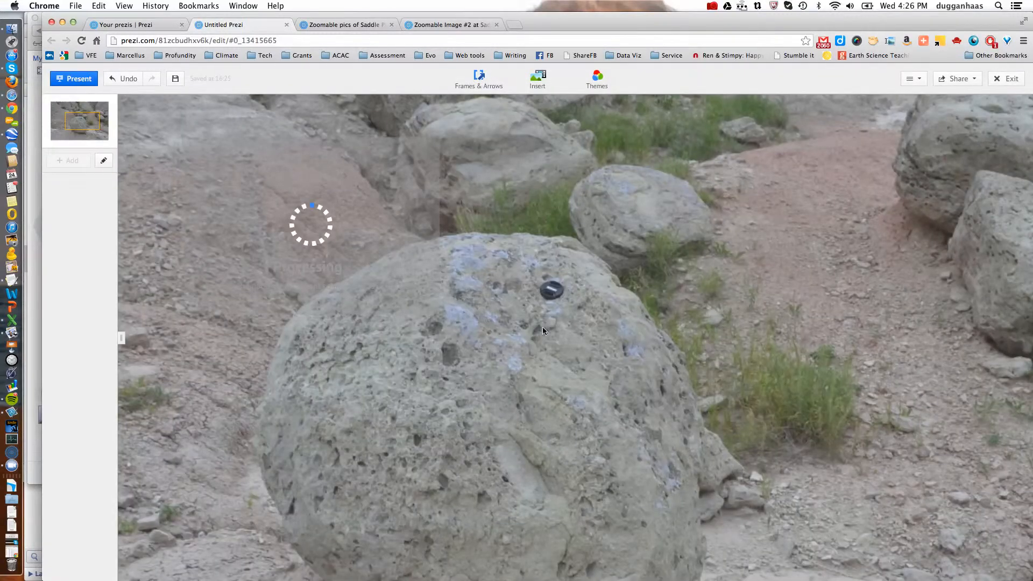
Move the inserted close-up over the boulder in the large photo and scale it until the boulder outlines and lens caps line up.
{"action": "left_click", "coordinate": [475, 308]}
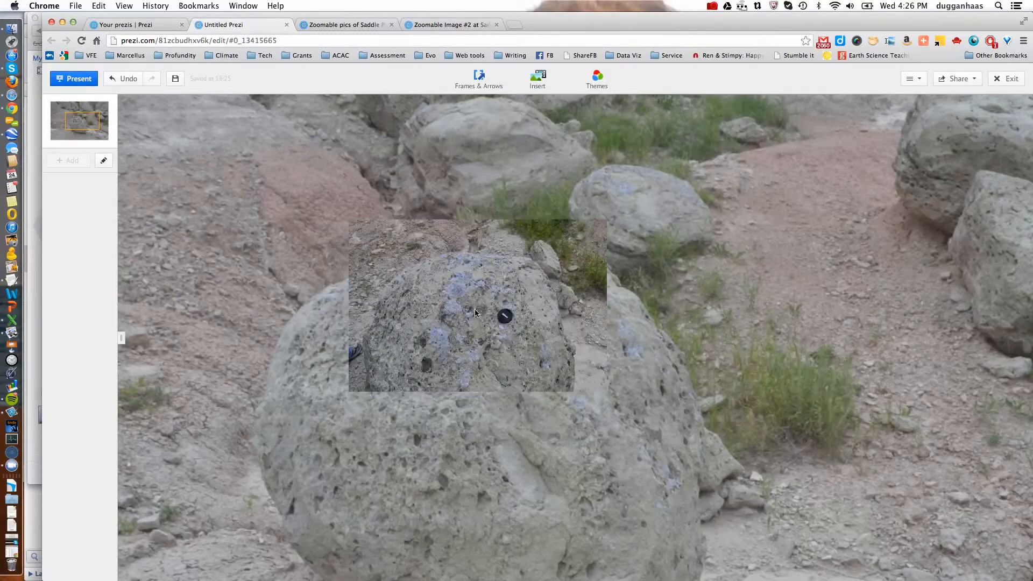
{"action": "left_click", "coordinate": [559, 367]}
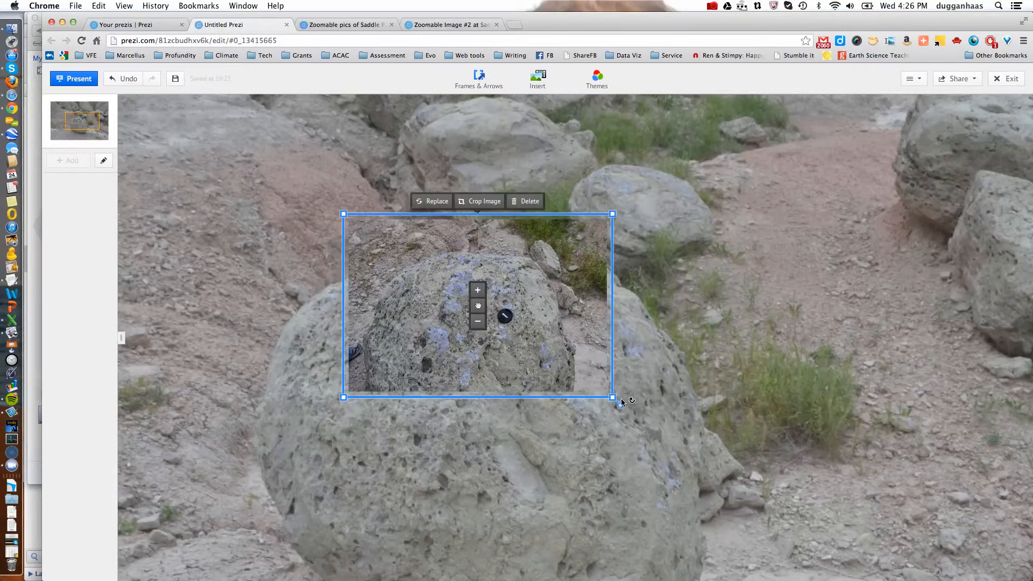
{"action": "left_click_drag", "start_coordinate": [613, 398], "coordinate": [668, 439]}
{"action": "scroll", "coordinate": [754, 470], "scroll_direction": "up", "scroll_amount": 5}
{"action": "scroll", "coordinate": [754, 471], "scroll_direction": "down", "scroll_amount": 5}
{"action": "scroll", "coordinate": [754, 470], "scroll_direction": "down", "scroll_amount": 3}
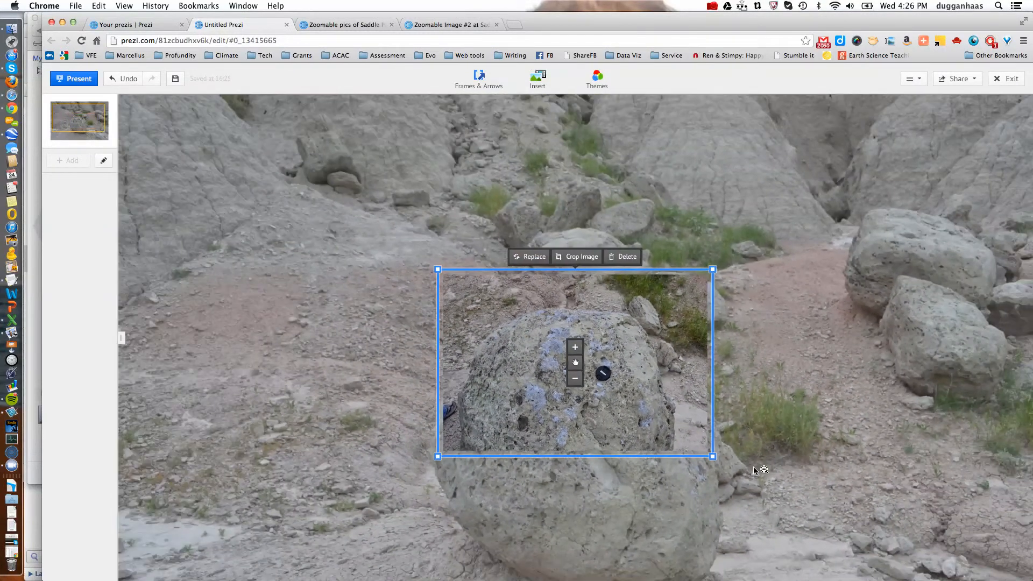
{"action": "left_click_drag", "start_coordinate": [719, 459], "coordinate": [759, 486]}
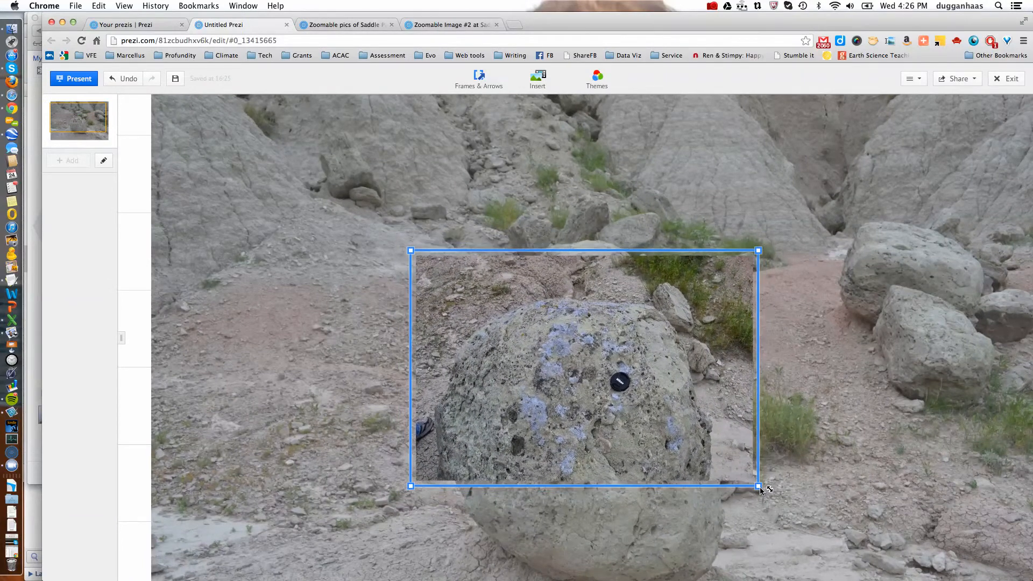
{"action": "mouse_move", "coordinate": [584, 369]}
{"action": "left_mouse_down"}
{"action": "mouse_move", "coordinate": [602, 362]}
{"action": "mouse_move", "coordinate": [606, 405]}
{"action": "mouse_move", "coordinate": [551, 449]}
{"action": "mouse_move", "coordinate": [438, 453]}
{"action": "mouse_move", "coordinate": [387, 438]}
{"action": "mouse_move", "coordinate": [516, 370]}
{"action": "mouse_move", "coordinate": [599, 383]}
{"action": "left_mouse_up"}
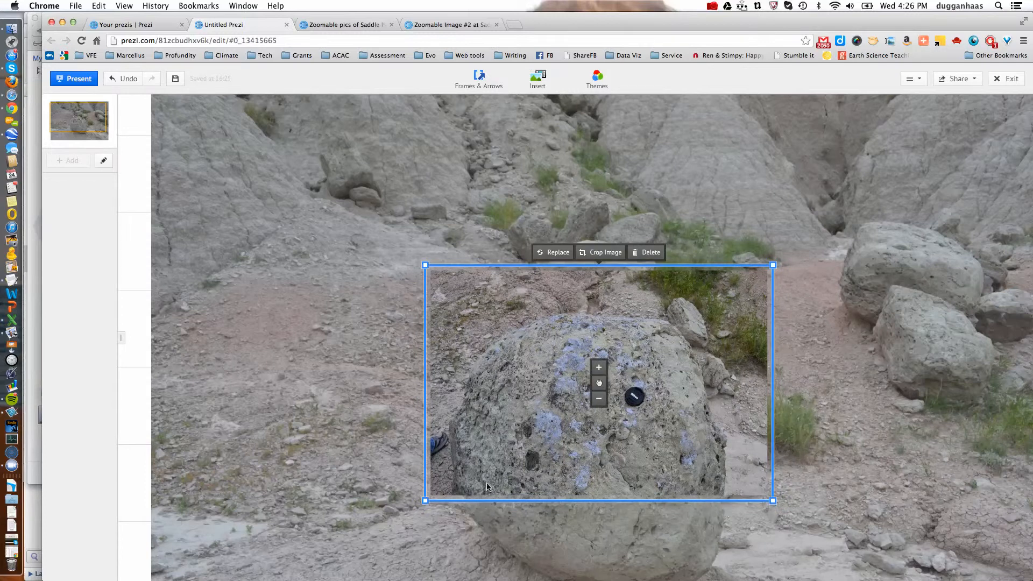
{"action": "left_click_drag", "start_coordinate": [425, 500], "coordinate": [431, 499]}
{"action": "left_click_drag", "start_coordinate": [601, 386], "coordinate": [606, 397]}
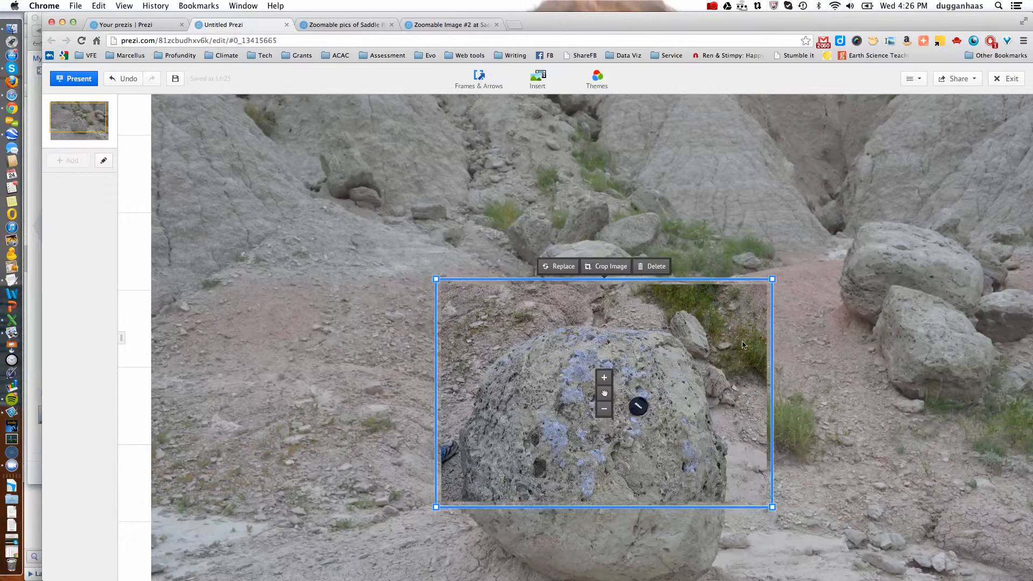
{"action": "left_click", "coordinate": [823, 368]}
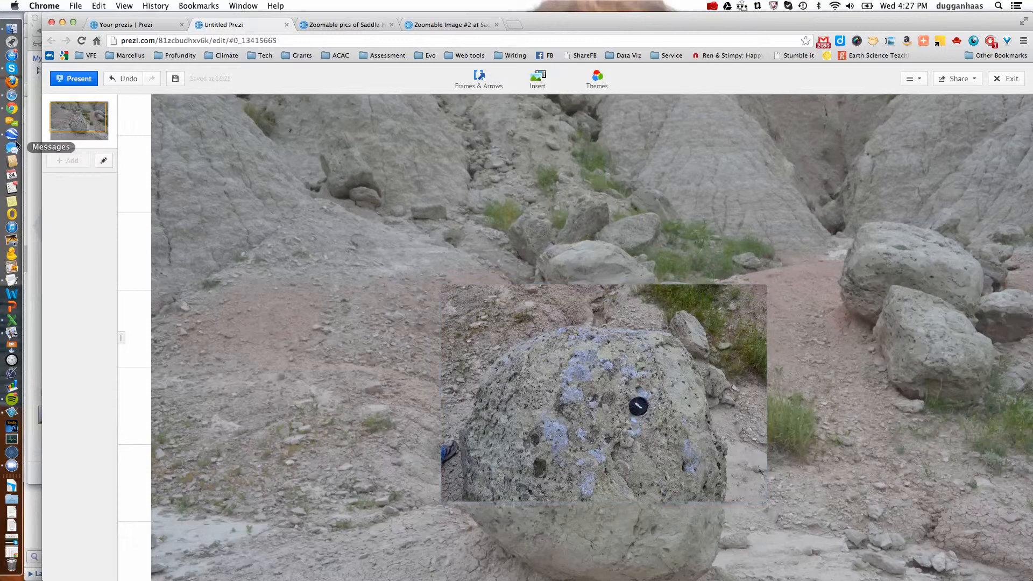
Switch to the Badlands Saddle Pass Trail Head album in Safari and copy the image address of the rock close-up with the Nikon lens cap.
{"action": "left_click", "coordinate": [11, 95]}
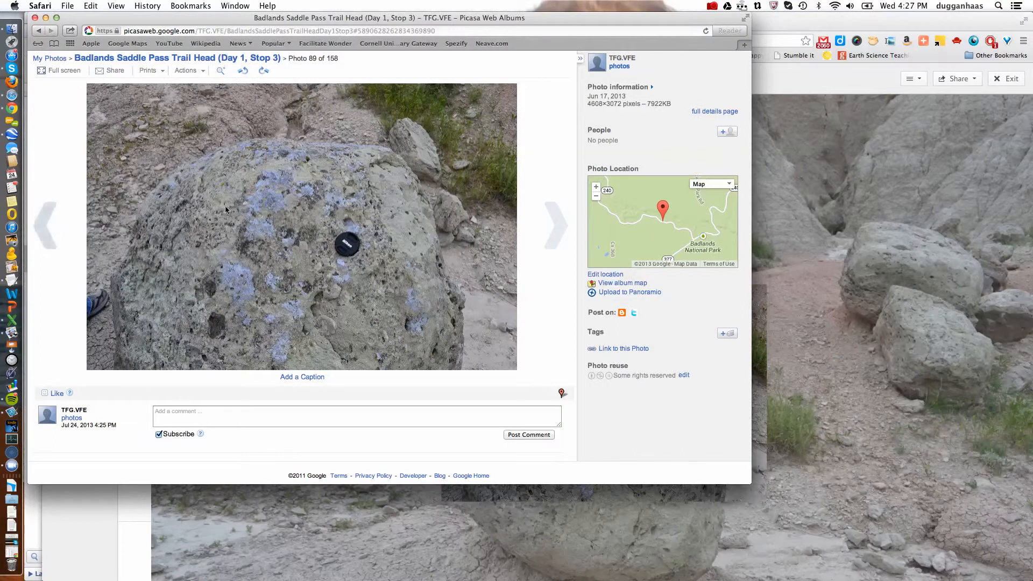
{"action": "left_click", "coordinate": [177, 60]}
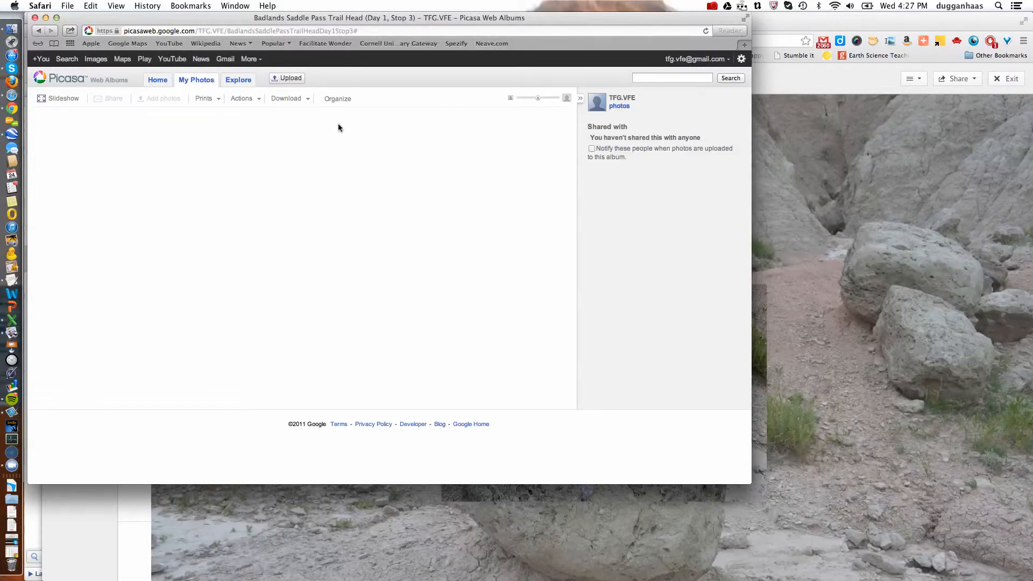
{"action": "left_click", "coordinate": [713, 6]}
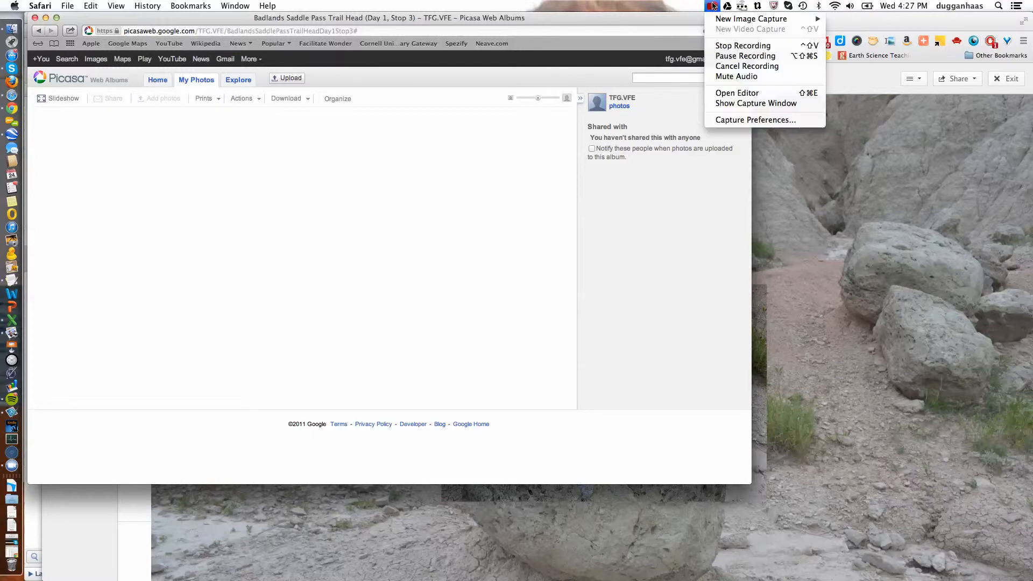
{"action": "left_click", "coordinate": [745, 56]}
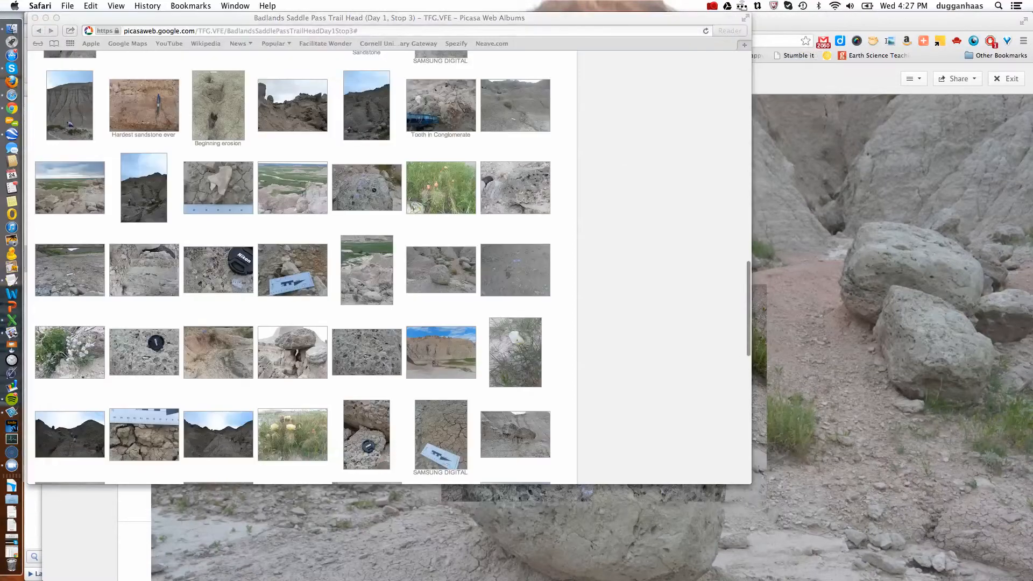
{"action": "left_click", "coordinate": [216, 276]}
{"action": "left_click", "coordinate": [217, 277]}
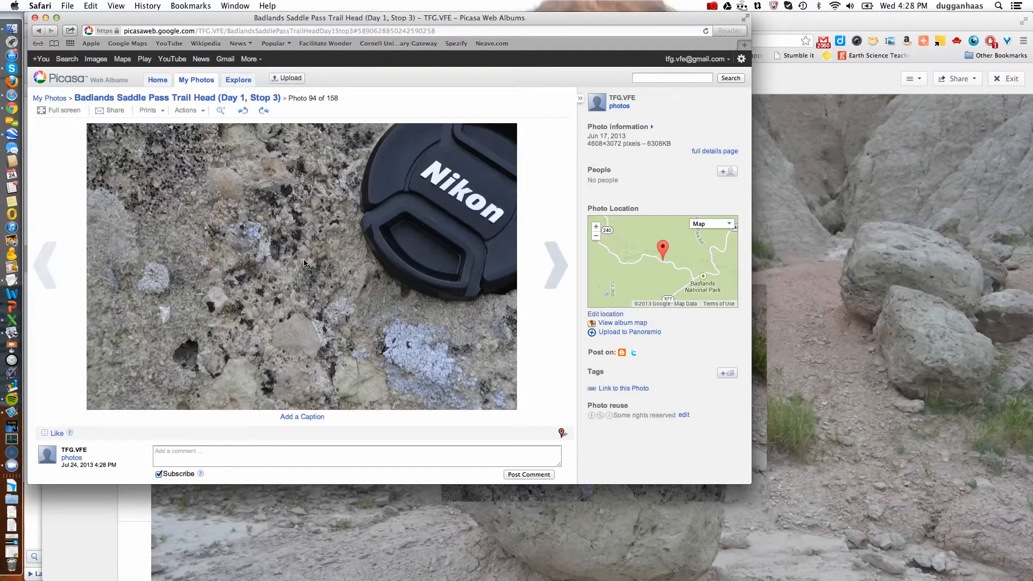
{"action": "right_click", "coordinate": [329, 261]}
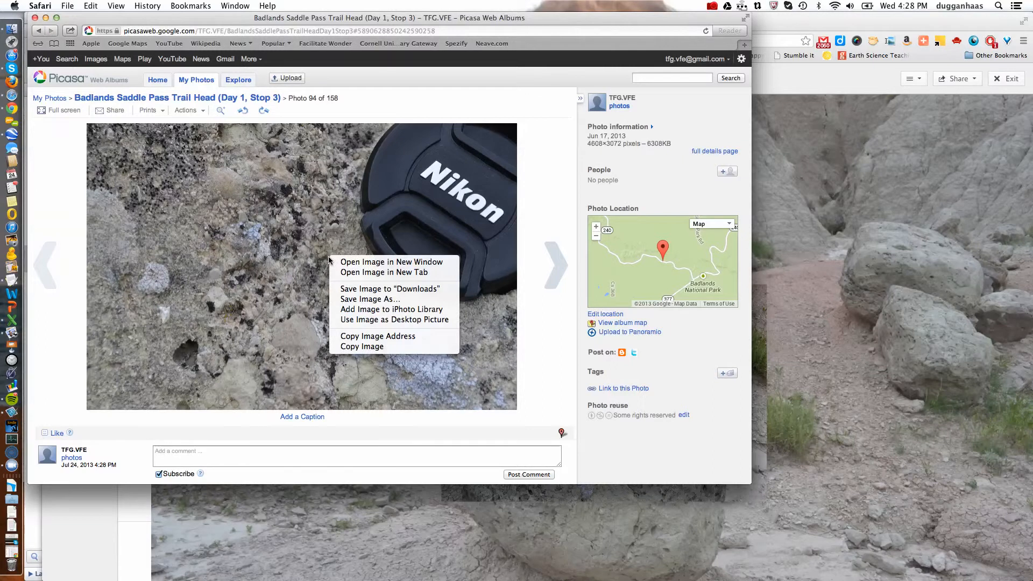
{"action": "left_click", "coordinate": [359, 336]}
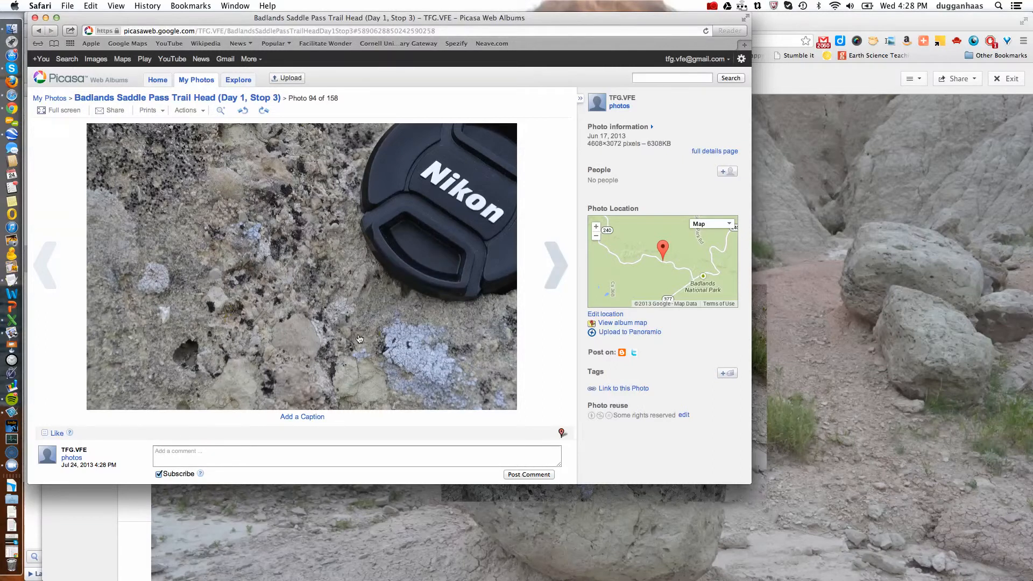
Switch back to the prezi in Chrome and insert the Nikon lens cap rock close-up using its copied image address.
{"action": "key", "text": "super+Tab"}
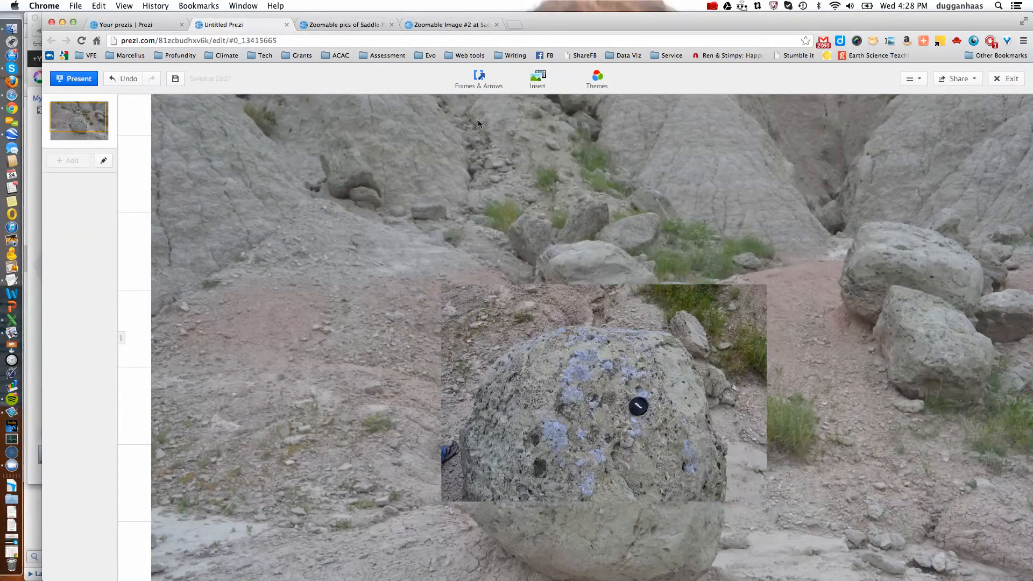
{"action": "left_click", "coordinate": [537, 78]}
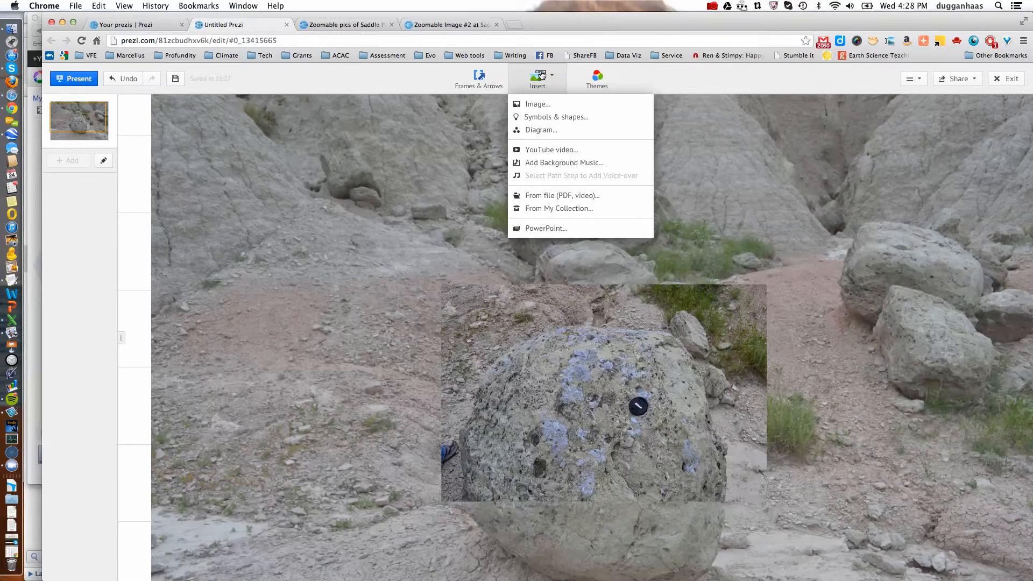
{"action": "left_click", "coordinate": [544, 111]}
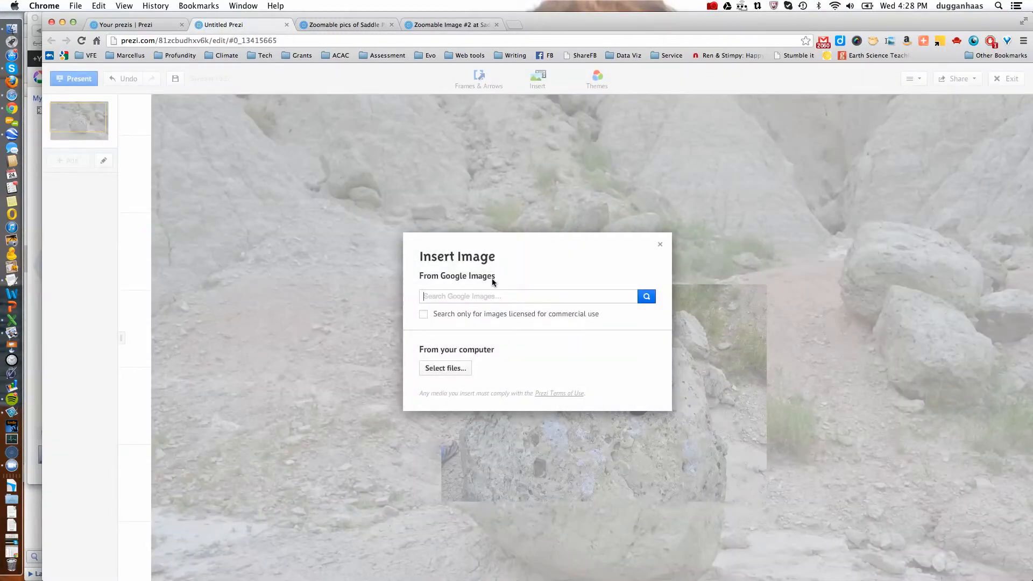
{"action": "key", "text": "super+v"}
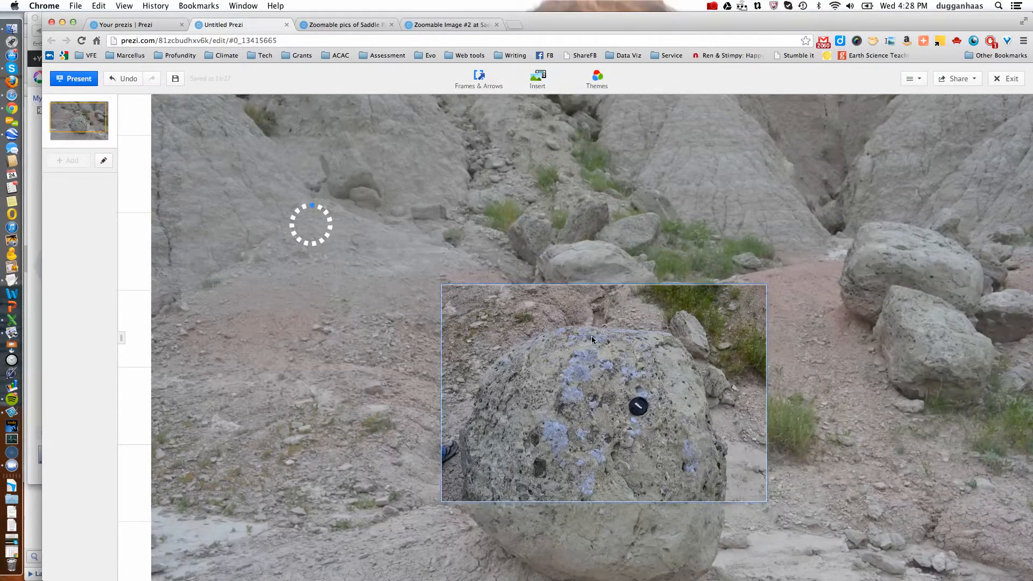
Move the Nikon lens cap close-up onto the boulder photo and shrink it to roughly match the small lens cap.
{"action": "left_click_drag", "start_coordinate": [317, 237], "coordinate": [538, 371]}
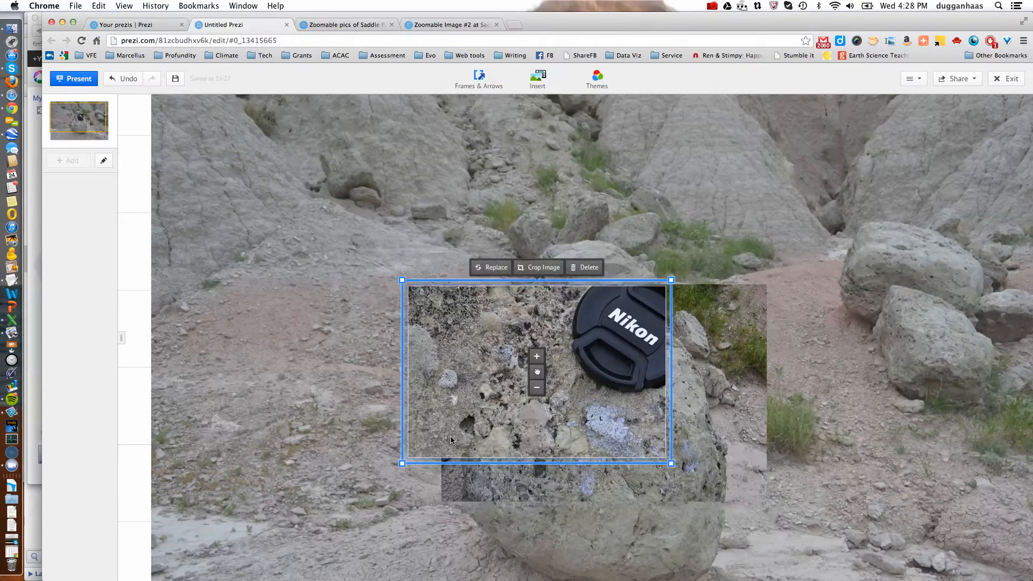
{"action": "left_click_drag", "start_coordinate": [402, 459], "coordinate": [485, 408]}
{"action": "left_click_drag", "start_coordinate": [537, 369], "coordinate": [593, 420]}
{"action": "scroll", "coordinate": [602, 441], "scroll_direction": "down", "scroll_amount": 2}
{"action": "scroll", "coordinate": [603, 445], "scroll_direction": "up", "scroll_amount": 3}
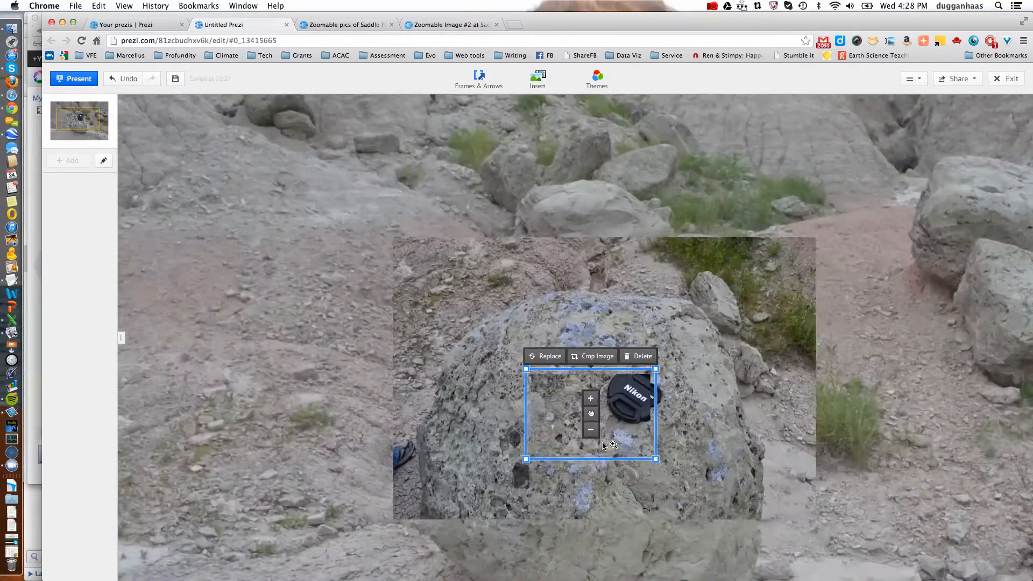
{"action": "scroll", "coordinate": [602, 445], "scroll_direction": "up", "scroll_amount": 4}
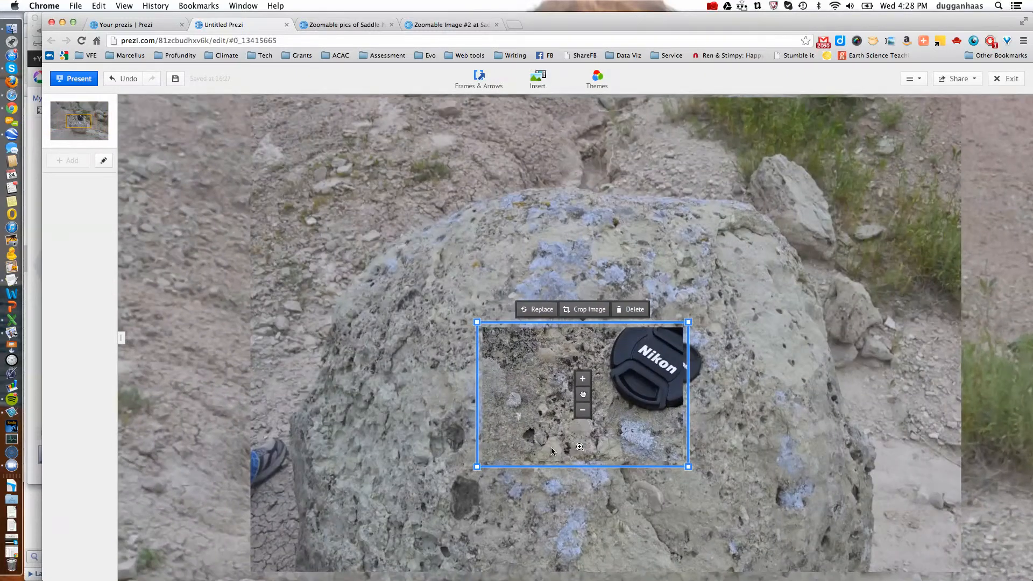
Fine-tune the close-up's size and position until its Nikon lens cap coincides with the cap in the boulder photo.
{"action": "left_click_drag", "start_coordinate": [476, 469], "coordinate": [513, 440]}
{"action": "left_click_drag", "start_coordinate": [581, 392], "coordinate": [624, 392]}
{"action": "left_click_drag", "start_coordinate": [553, 440], "coordinate": [566, 421]}
{"action": "left_click_drag", "start_coordinate": [626, 388], "coordinate": [646, 378]}
{"action": "left_click_drag", "start_coordinate": [590, 417], "coordinate": [592, 414]}
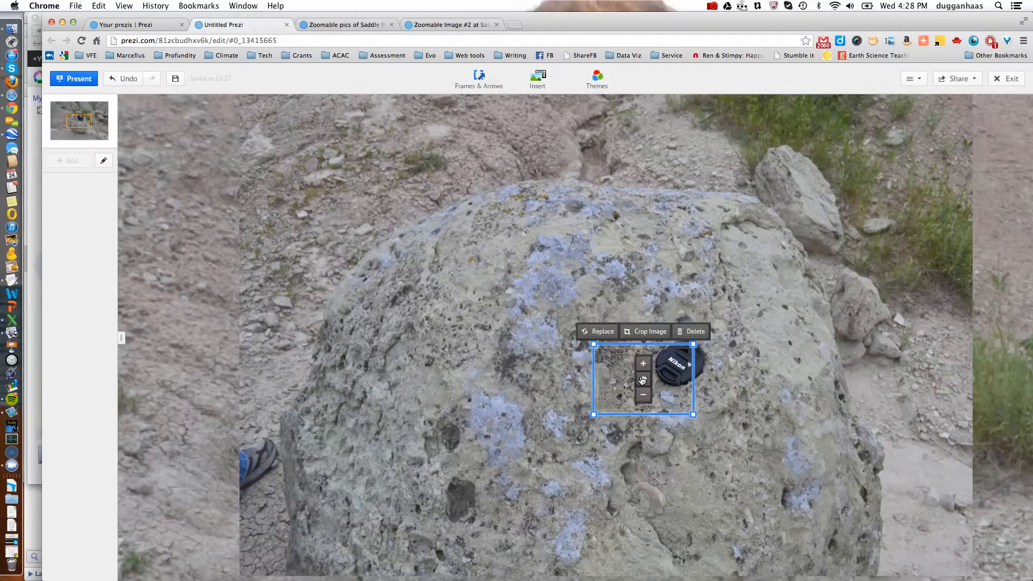
{"action": "left_click_drag", "start_coordinate": [643, 379], "coordinate": [648, 375]}
{"action": "scroll", "coordinate": [708, 380], "scroll_direction": "up", "scroll_amount": 4}
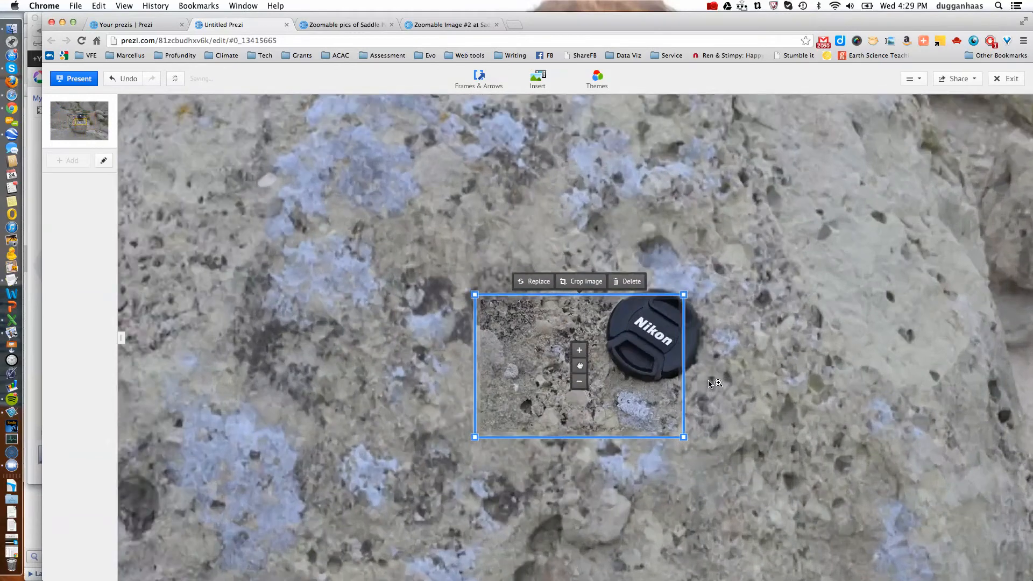
{"action": "scroll", "coordinate": [708, 380], "scroll_direction": "up", "scroll_amount": 3}
{"action": "left_click", "coordinate": [708, 380]}
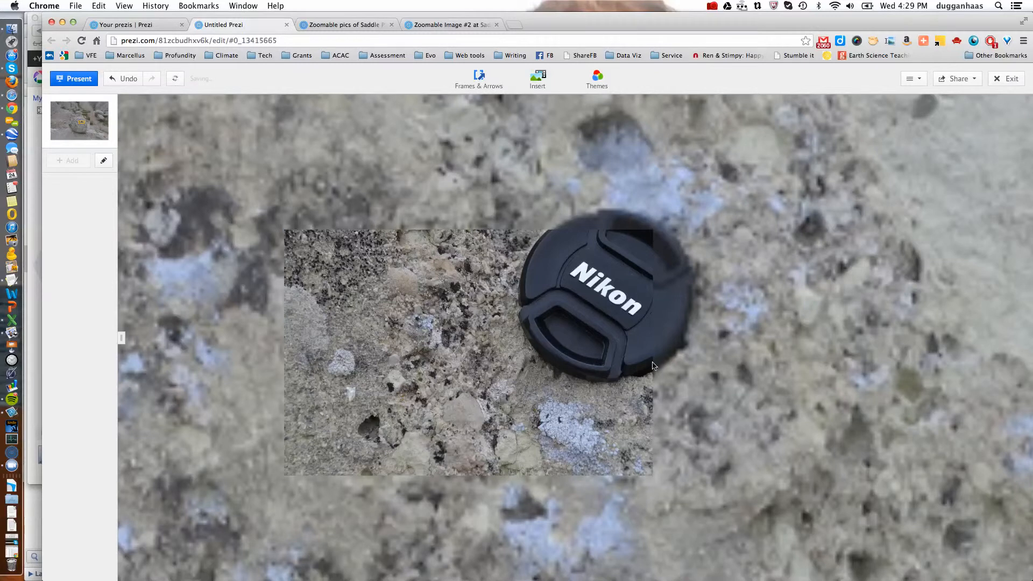
Create a three-step path from the large landscape photo to the boulder close-up and the Nikon lens cap close-up.
{"action": "scroll", "coordinate": [322, 278], "scroll_direction": "up", "scroll_amount": 3}
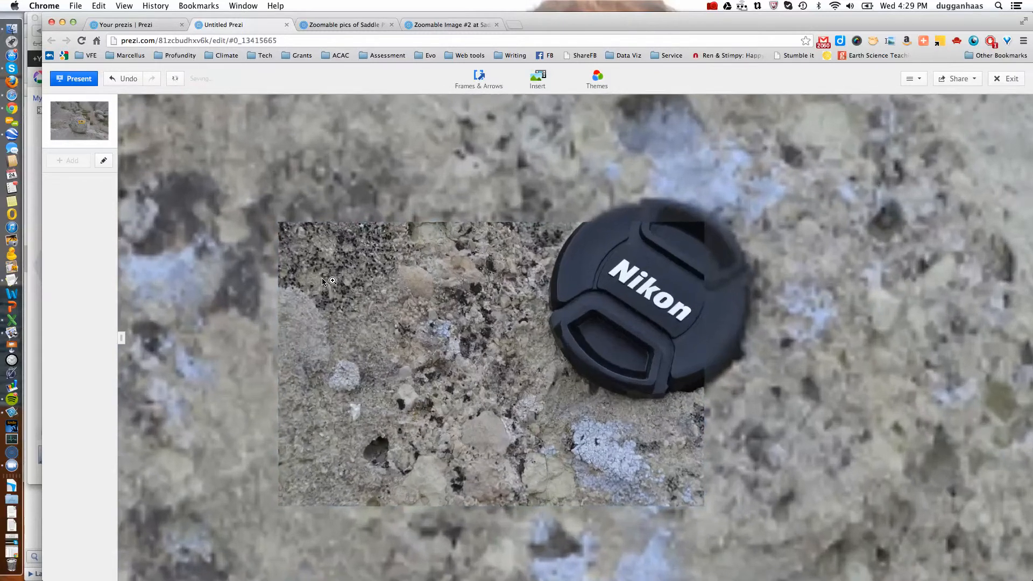
{"action": "scroll", "coordinate": [322, 278], "scroll_direction": "down", "scroll_amount": 4}
{"action": "scroll", "coordinate": [322, 277], "scroll_direction": "down", "scroll_amount": 6}
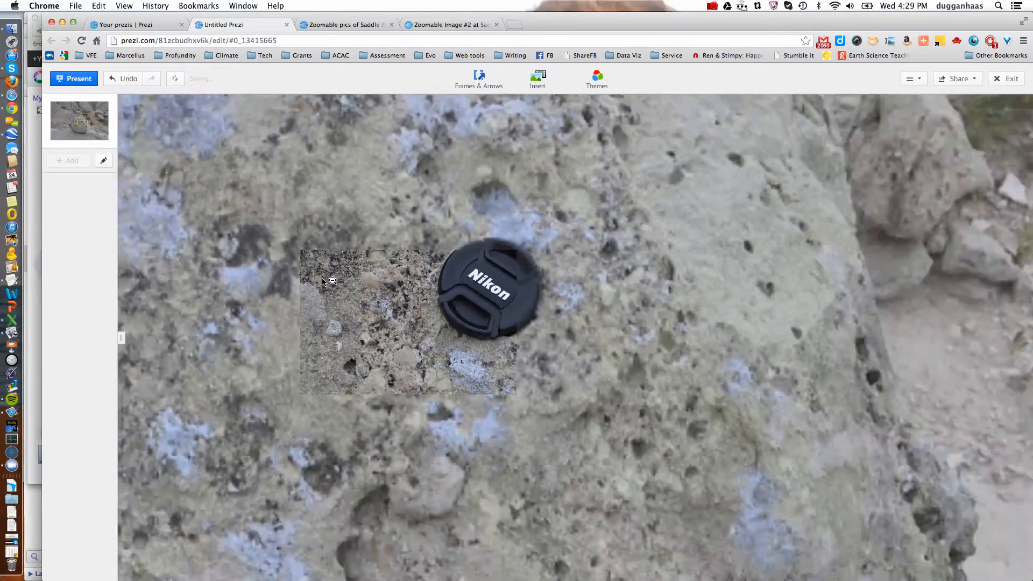
{"action": "scroll", "coordinate": [323, 278], "scroll_direction": "down", "scroll_amount": 6}
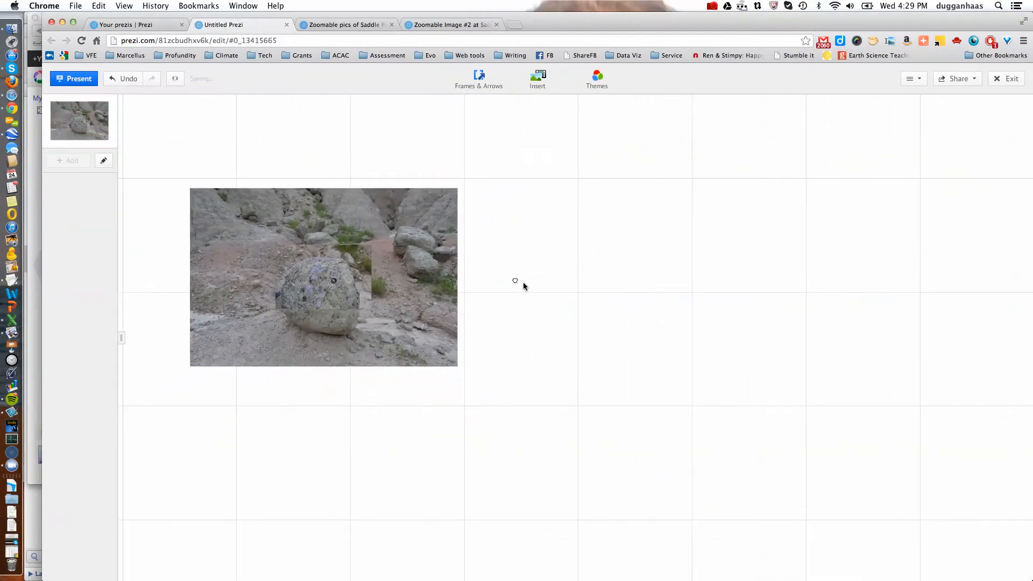
{"action": "left_click_drag", "start_coordinate": [520, 284], "coordinate": [595, 319]}
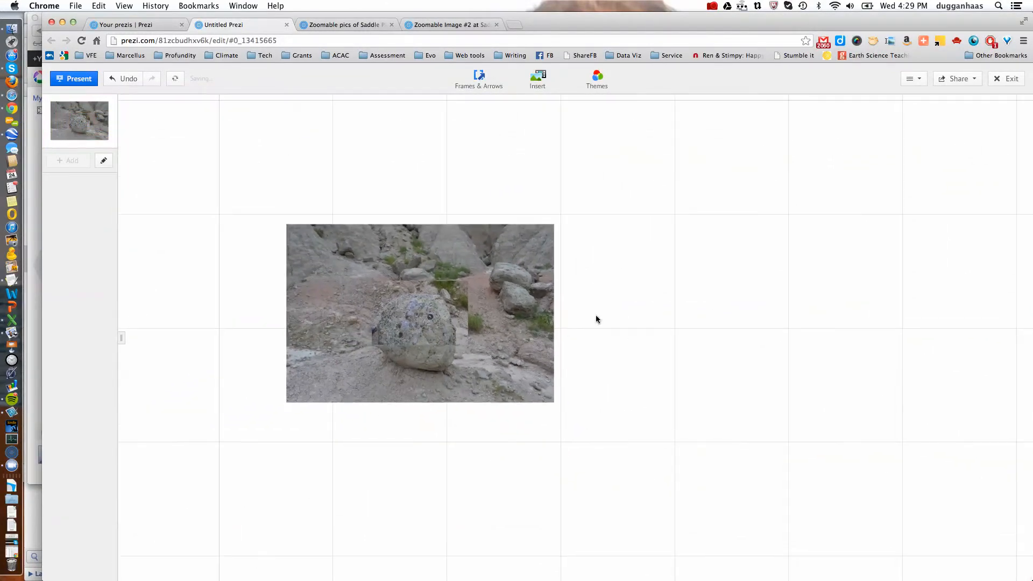
{"action": "left_click", "coordinate": [103, 162]}
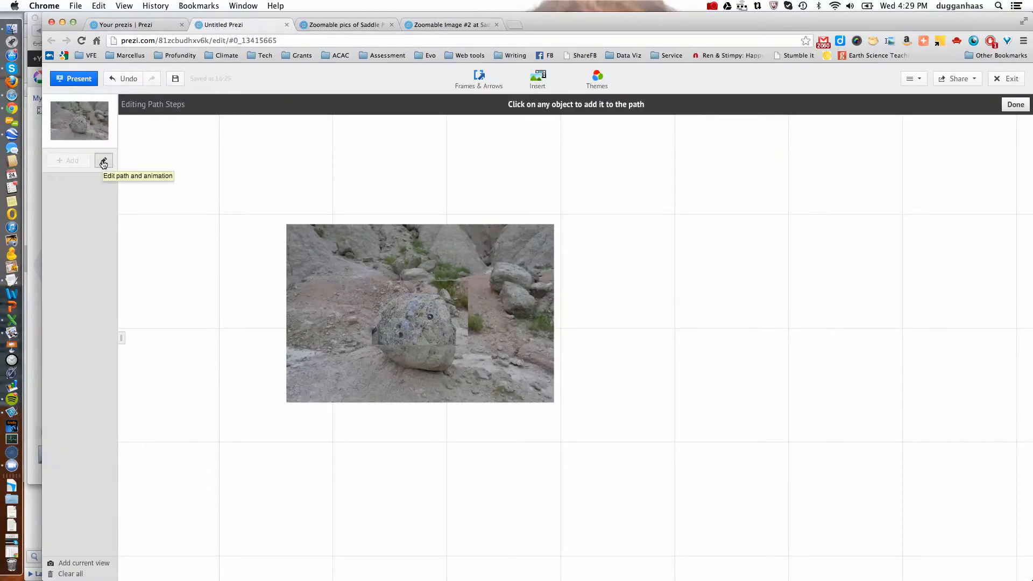
{"action": "left_click", "coordinate": [290, 274]}
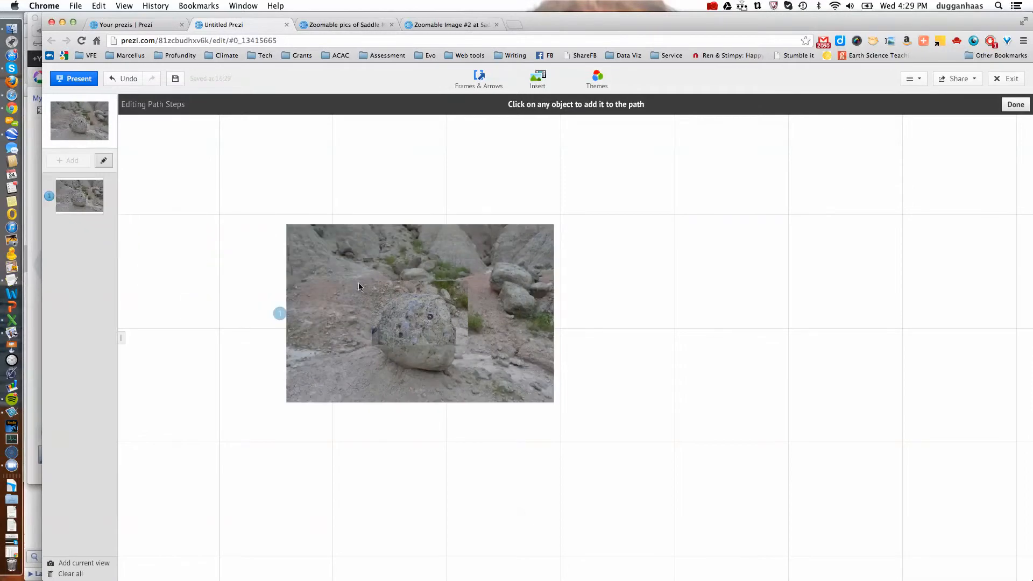
{"action": "left_click", "coordinate": [430, 322]}
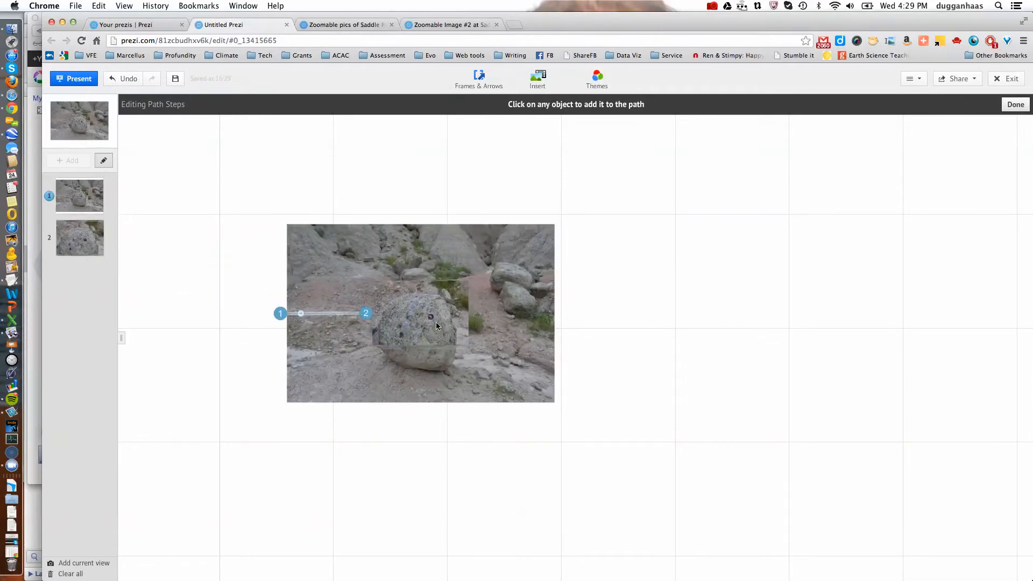
{"action": "scroll", "coordinate": [431, 319], "scroll_direction": "down", "scroll_amount": 2}
{"action": "scroll", "coordinate": [430, 318], "scroll_direction": "up", "scroll_amount": 5}
{"action": "left_click", "coordinate": [426, 325]}
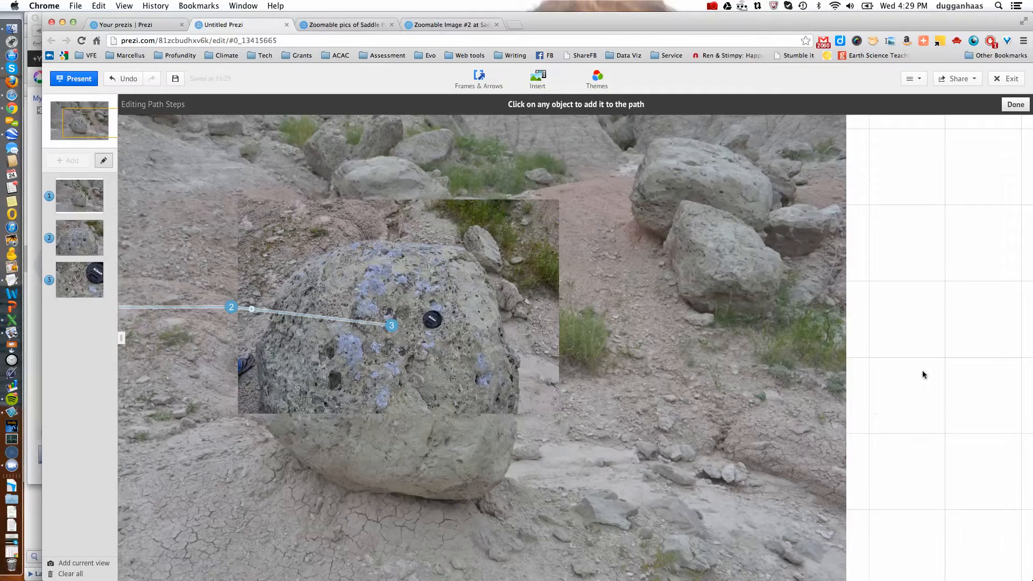
{"action": "left_click", "coordinate": [104, 160]}
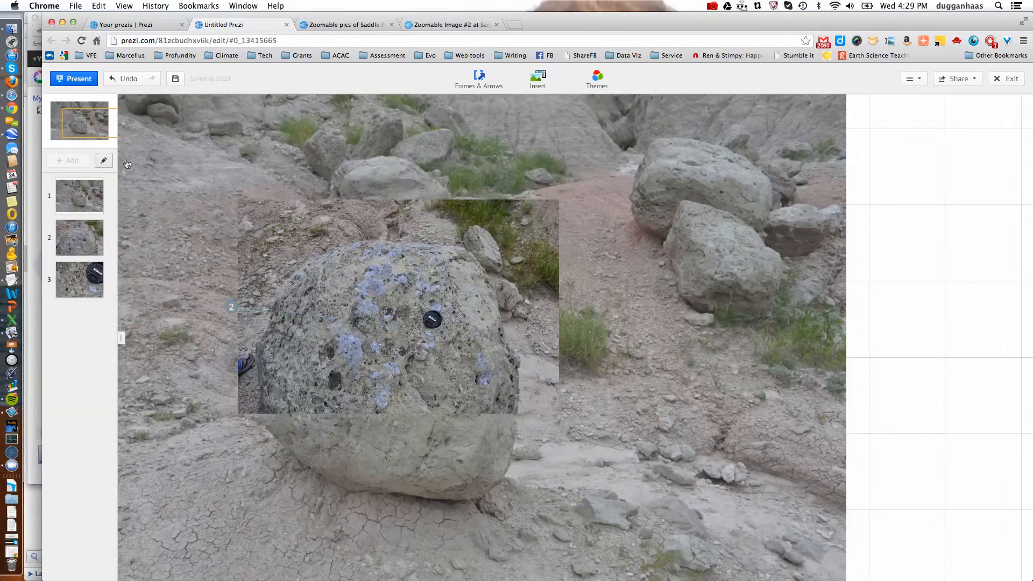
Add the heading "Saddle Pass Trail Head Zoomable Image #2" above the large photo and give it the Title style.
{"action": "scroll", "coordinate": [915, 375], "scroll_direction": "up", "scroll_amount": 3}
{"action": "scroll", "coordinate": [915, 376], "scroll_direction": "down", "scroll_amount": 5}
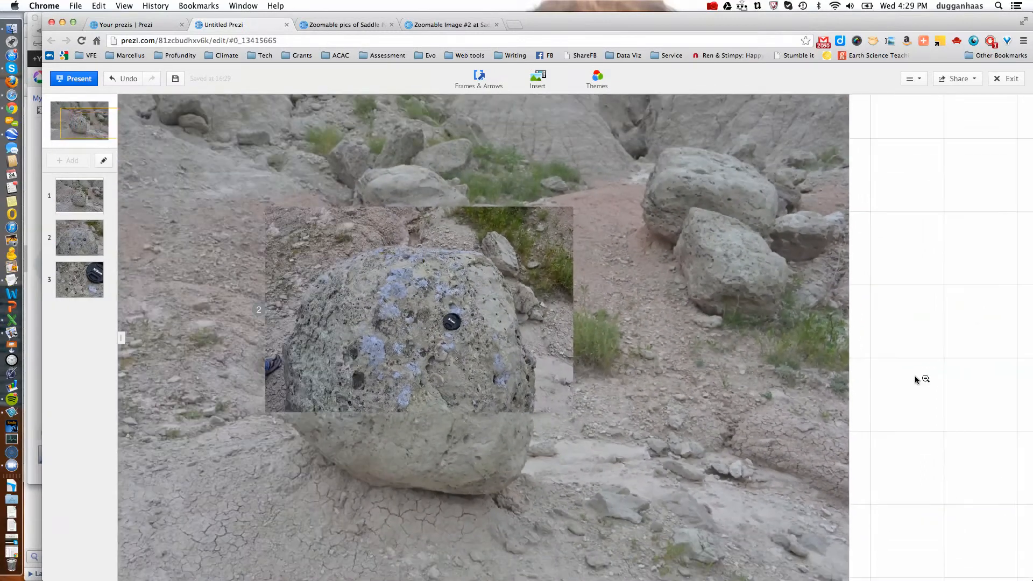
{"action": "left_click_drag", "start_coordinate": [903, 311], "coordinate": [918, 383]}
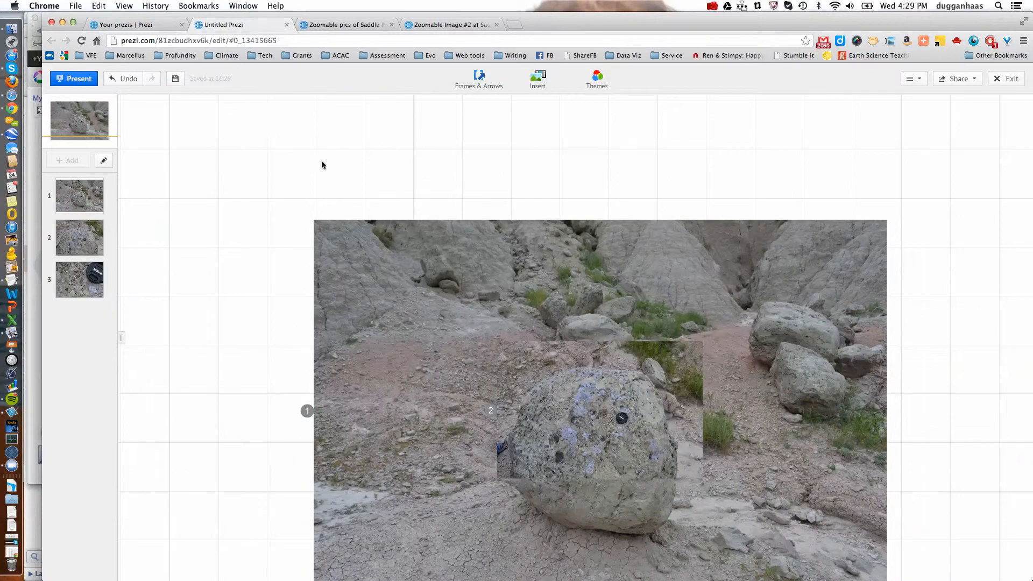
{"action": "double_click", "coordinate": [372, 172]}
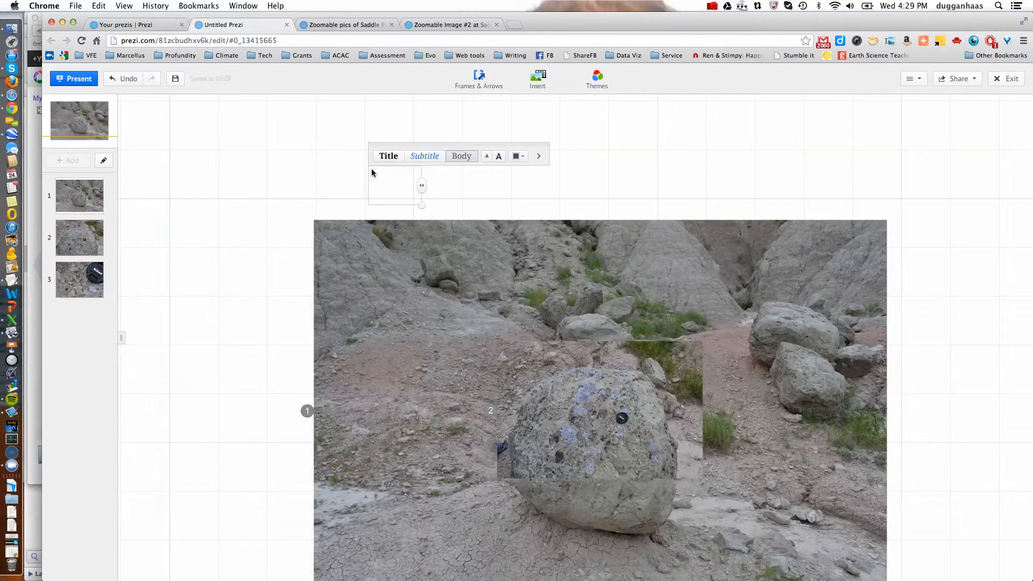
{"action": "type", "text": "Sadd"}
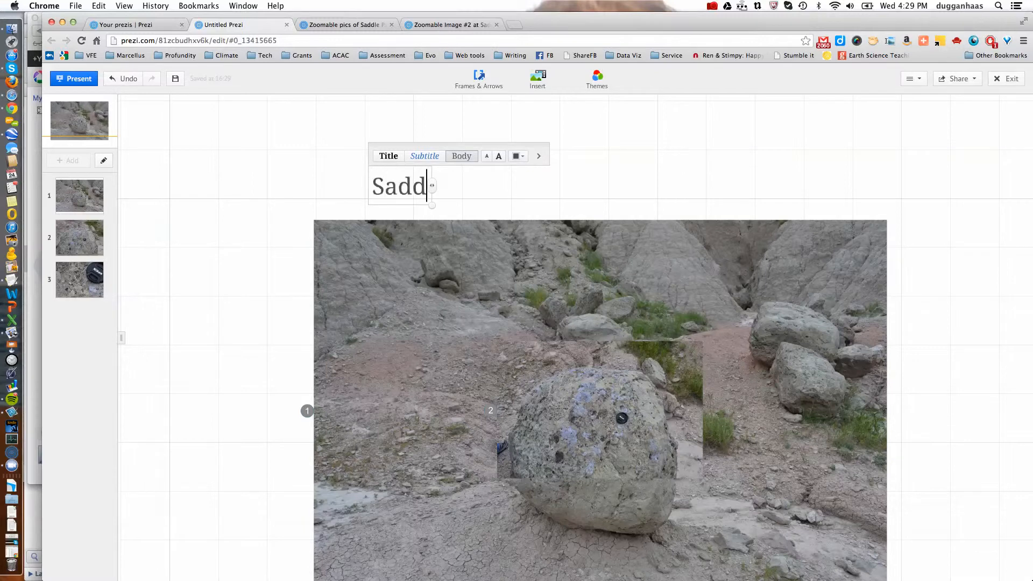
{"action": "type", "text": "le Pass "}
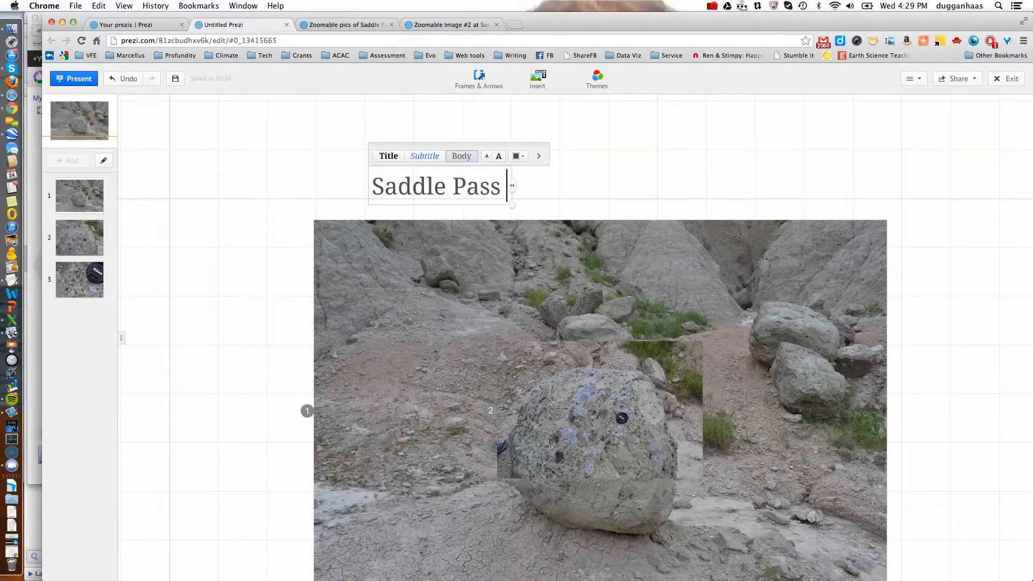
{"action": "type", "text": "Trail "}
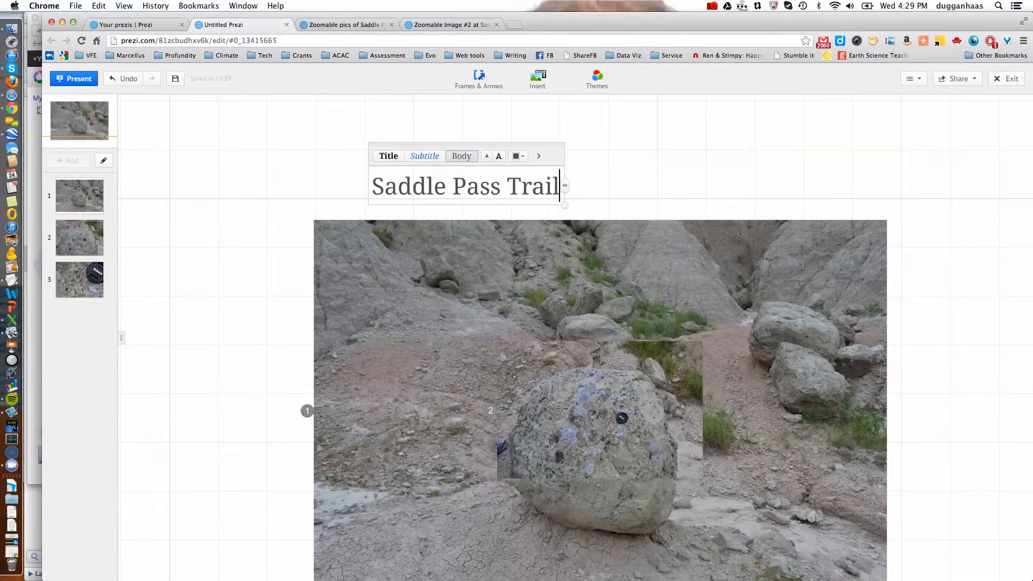
{"action": "type", "text": "Head"}
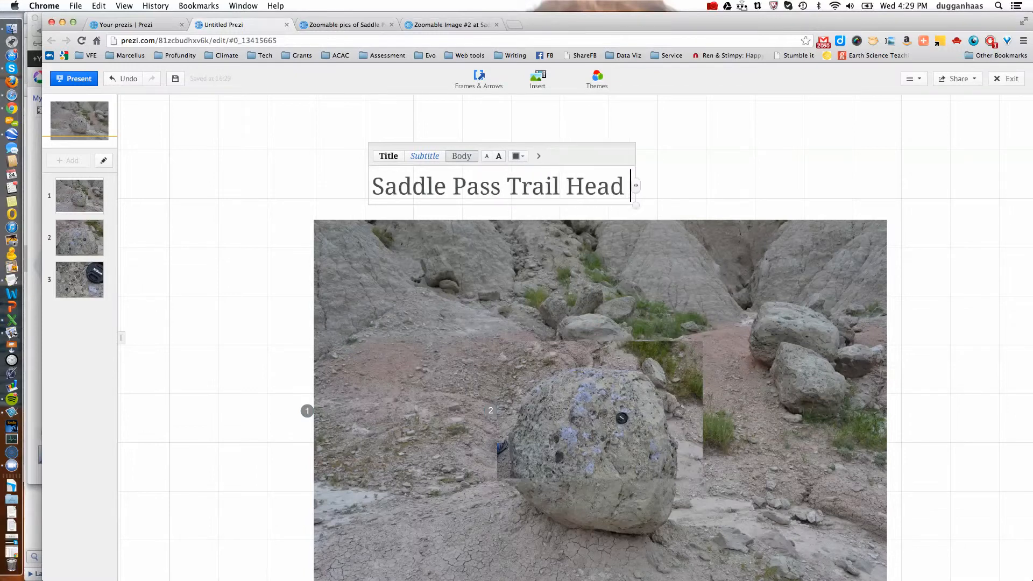
{"action": "type", "text": " Zoomable "}
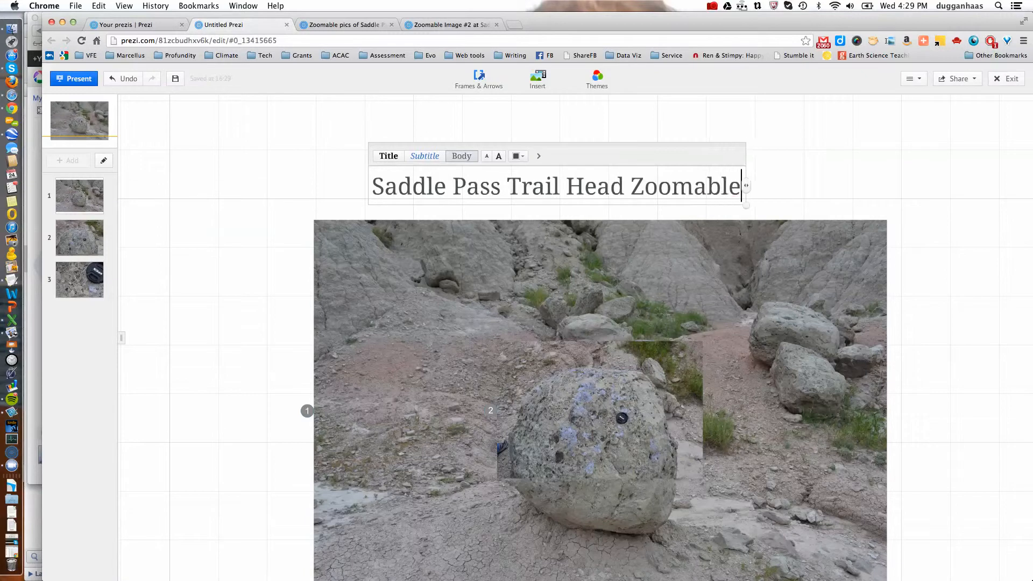
{"action": "type", "text": "Image "}
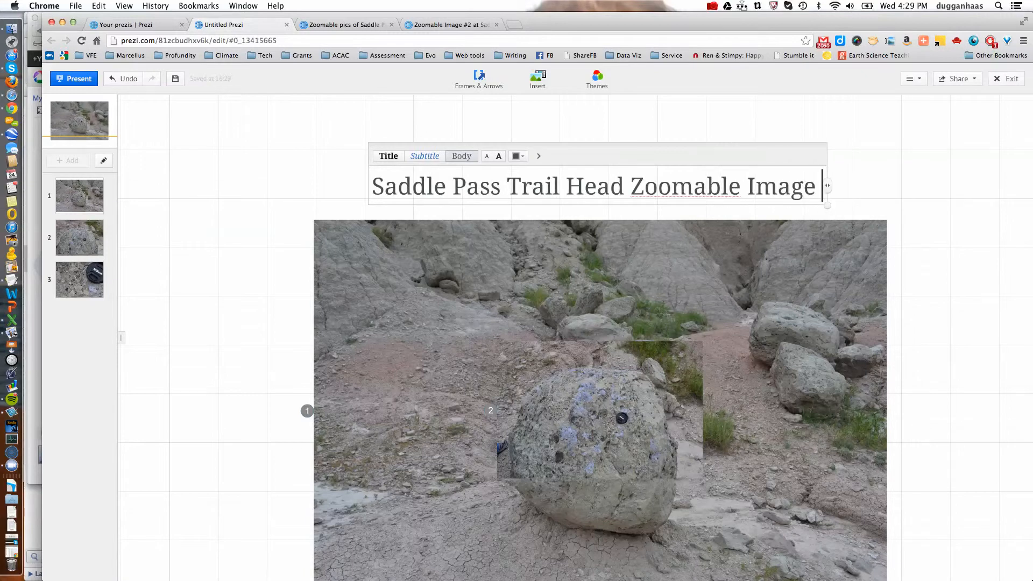
{"action": "type", "text": "#2"}
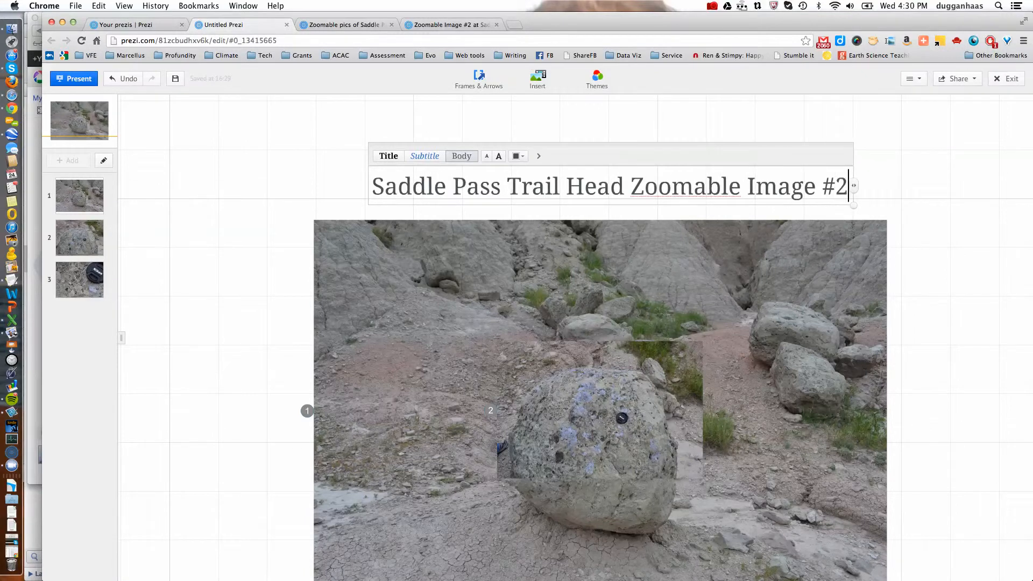
{"action": "left_click", "coordinate": [390, 158]}
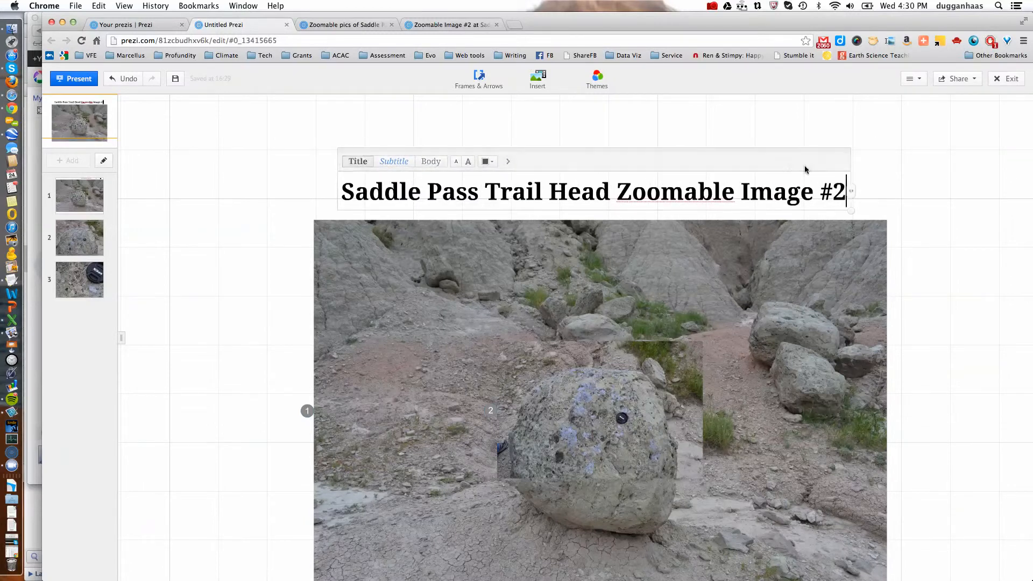
Enlarge the heading to about the width of the large photo and align it with the photo's edges.
{"action": "left_click", "coordinate": [923, 145]}
{"action": "left_click", "coordinate": [796, 196]}
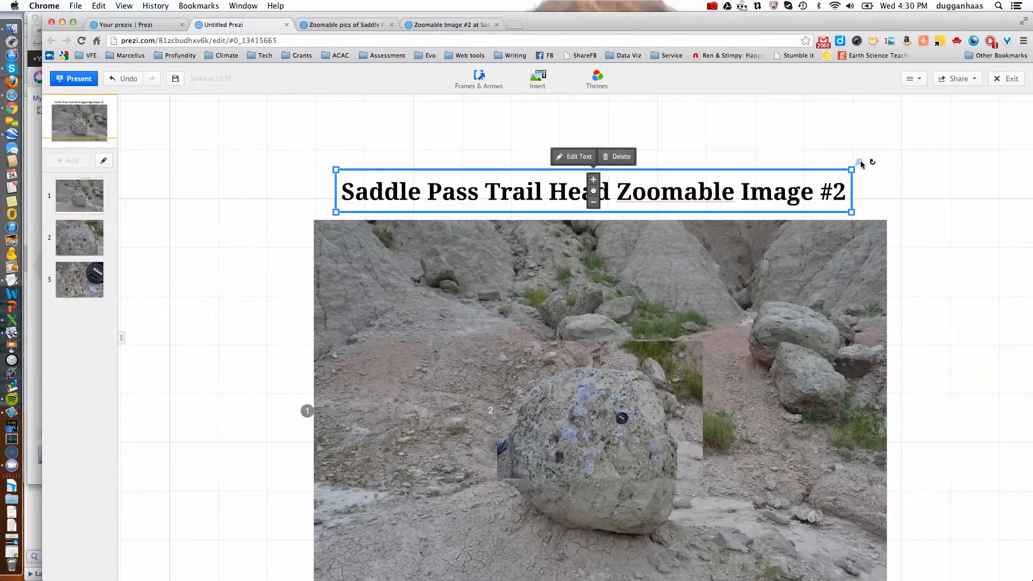
{"action": "left_click_drag", "start_coordinate": [852, 170], "coordinate": [882, 161]}
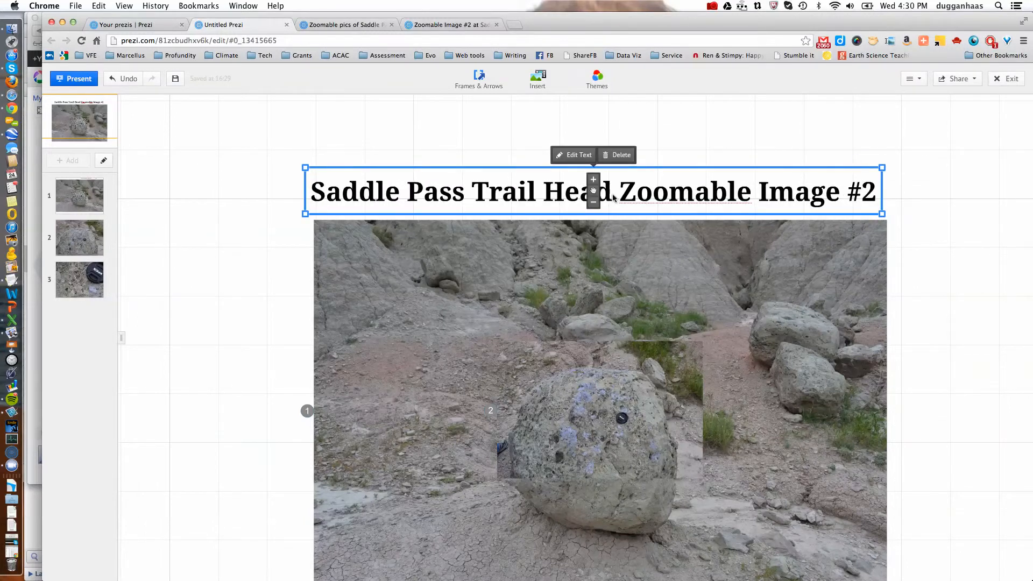
{"action": "left_click_drag", "start_coordinate": [593, 192], "coordinate": [598, 194]}
Draw a rectangular frame enclosing both the heading and the large landscape photo.
{"action": "left_click", "coordinate": [540, 78]}
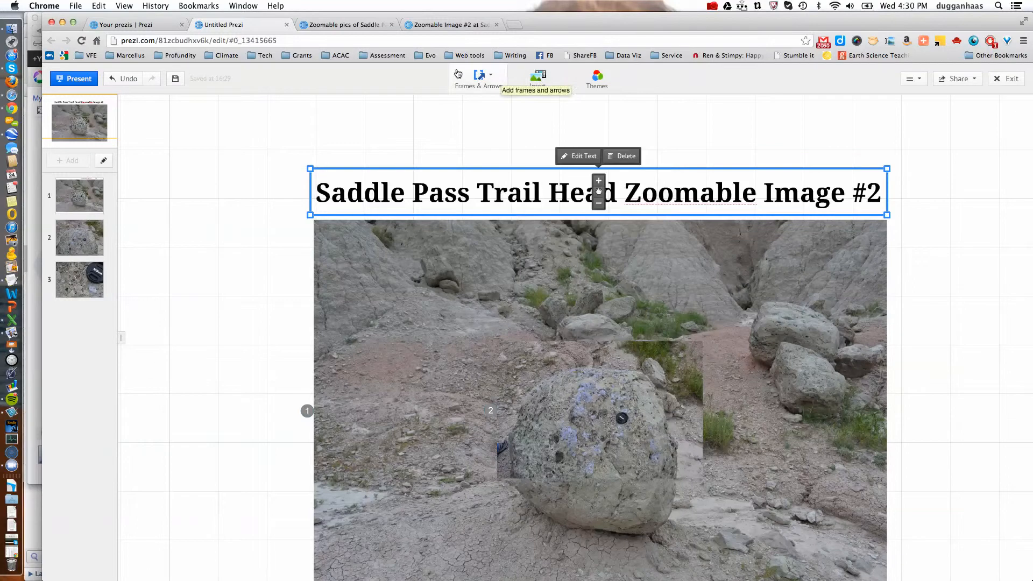
{"action": "left_click", "coordinate": [478, 76]}
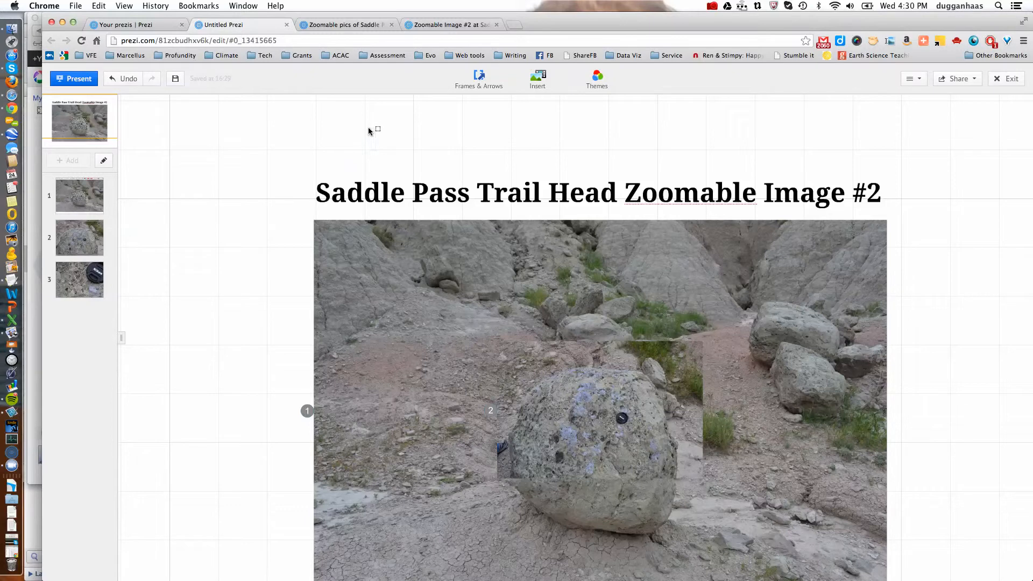
{"action": "scroll", "coordinate": [297, 183], "scroll_direction": "up", "scroll_amount": 3}
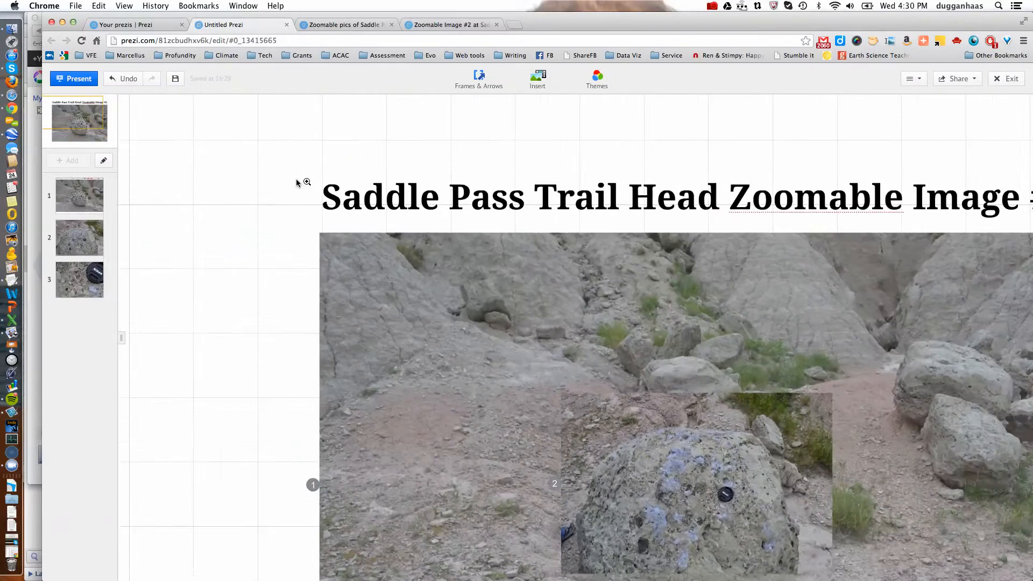
{"action": "scroll", "coordinate": [296, 178], "scroll_direction": "down", "scroll_amount": 5}
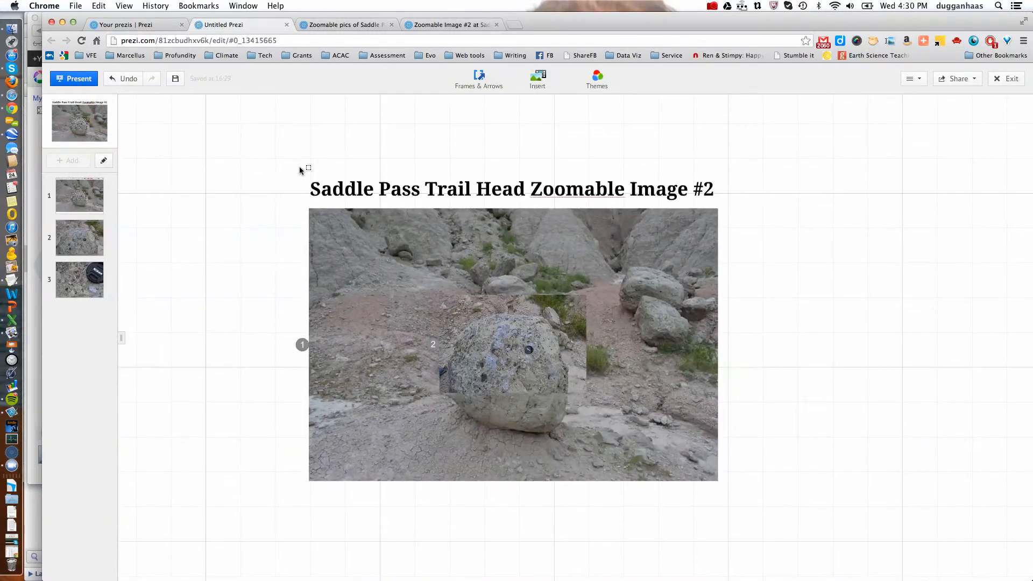
{"action": "left_click_drag", "start_coordinate": [298, 167], "coordinate": [727, 471]}
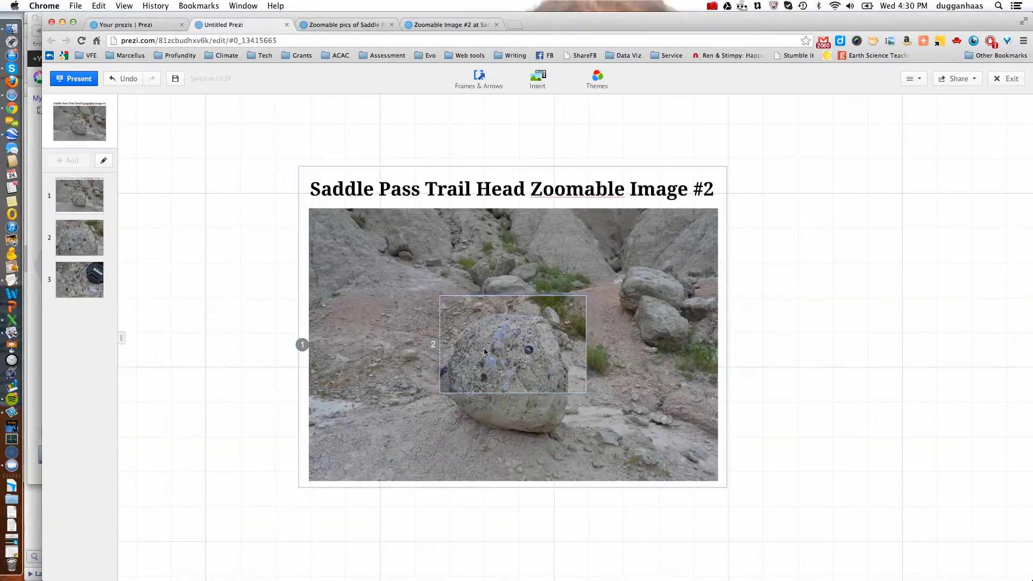
Add the new frame to the path and move it ahead of the other steps as step 1.
{"action": "left_click", "coordinate": [105, 162]}
{"action": "left_click", "coordinate": [301, 284]}
{"action": "left_click_drag", "start_coordinate": [70, 330], "coordinate": [70, 196]}
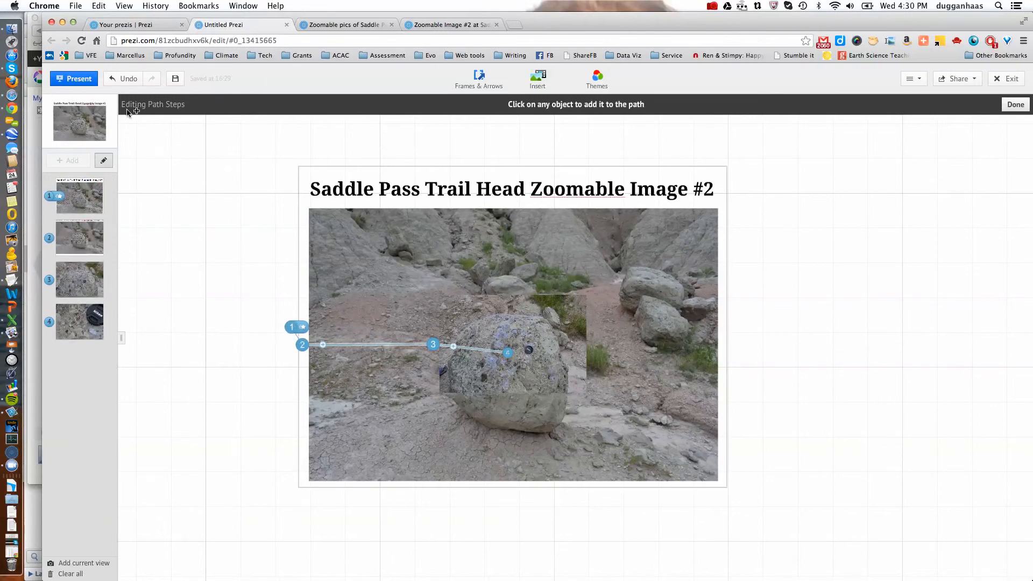
Present the prezi full screen with keyboard controls allowed, advance from the framed title to the Nikon lens cap close-up, and return to editing.
{"action": "left_click", "coordinate": [76, 81]}
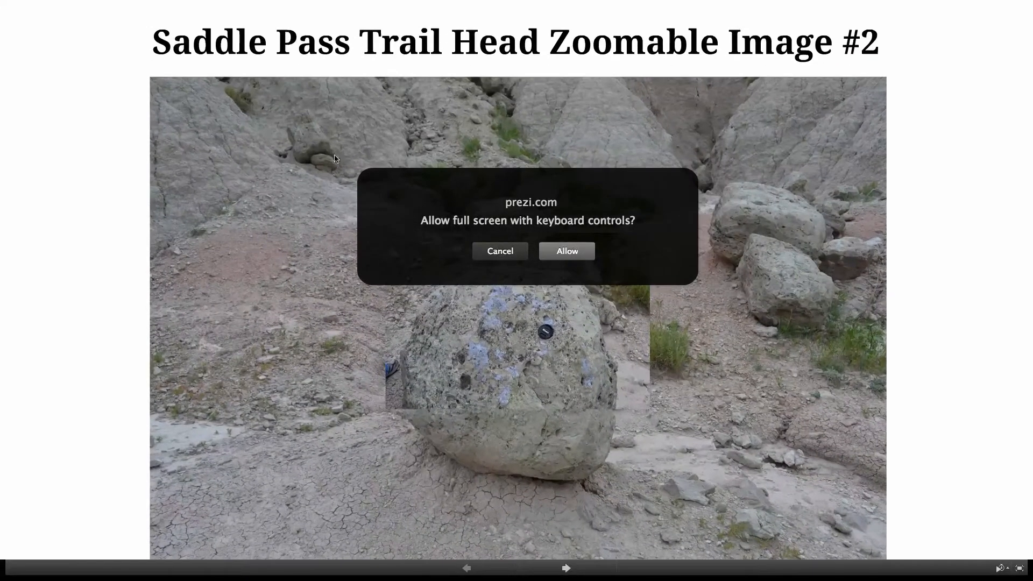
{"action": "left_click", "coordinate": [564, 251]}
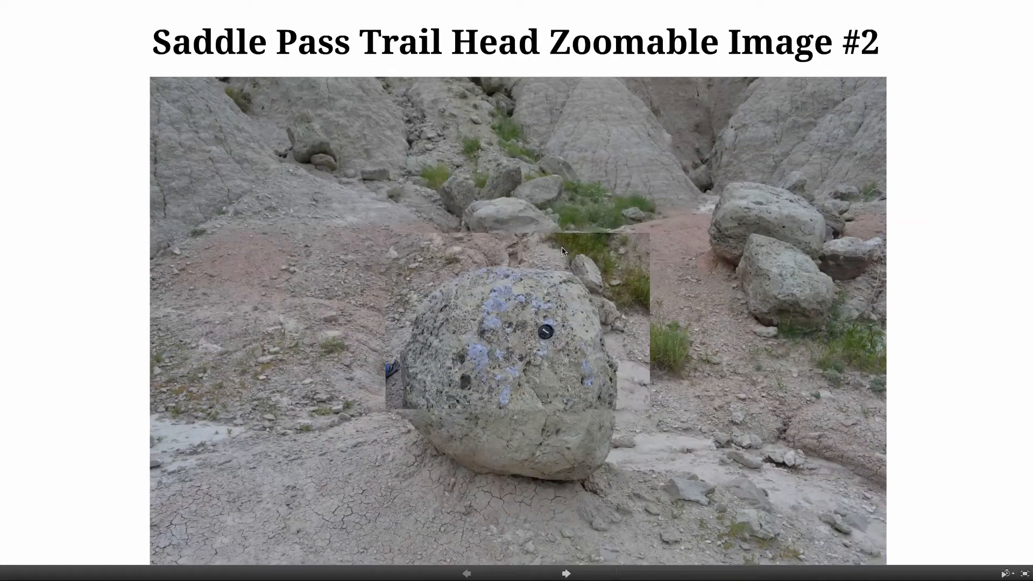
{"action": "key", "text": "Right"}
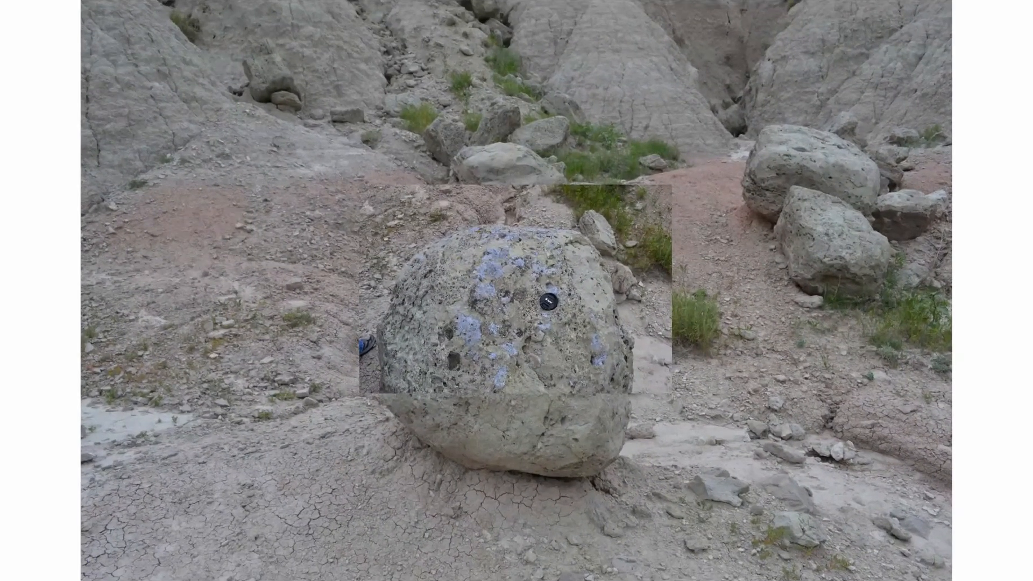
{"action": "key", "text": "Right"}
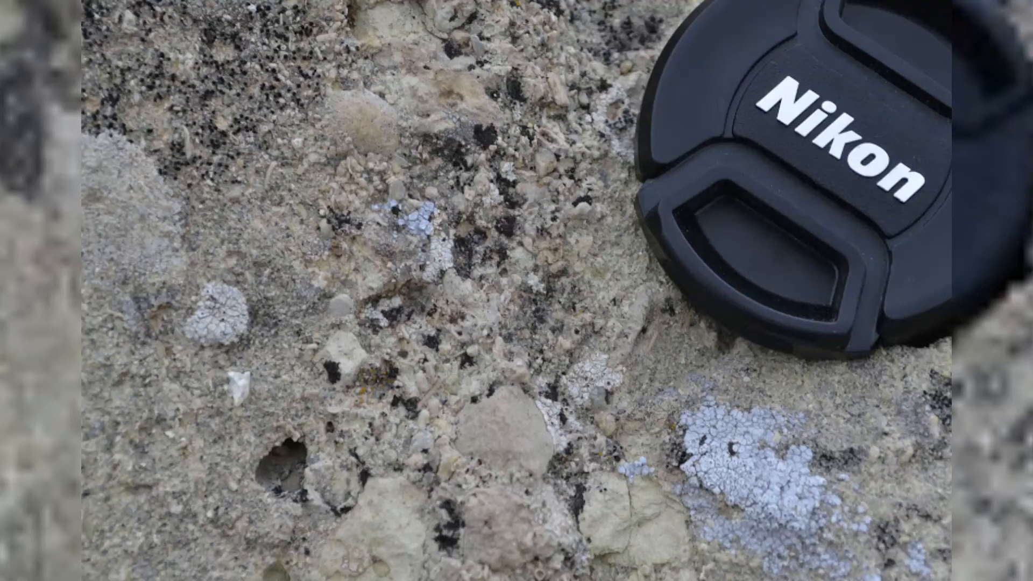
{"action": "key", "text": "Escape"}
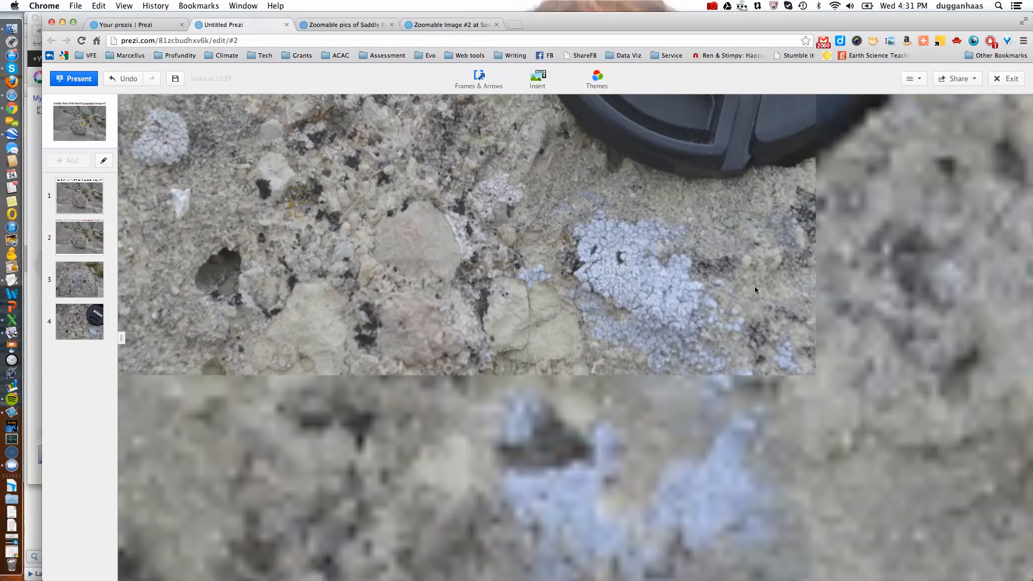
{"action": "left_click", "coordinate": [713, 6]}
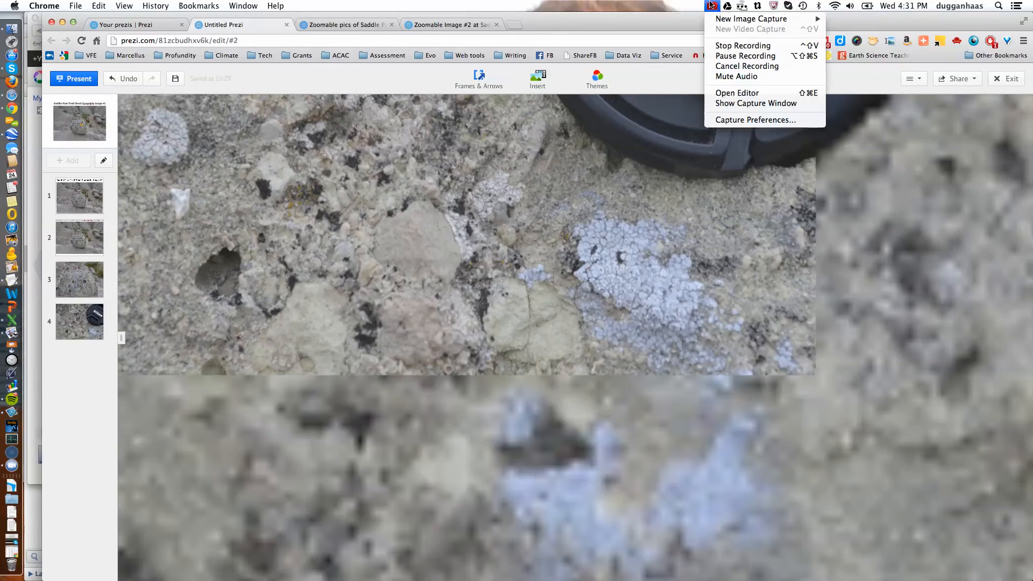